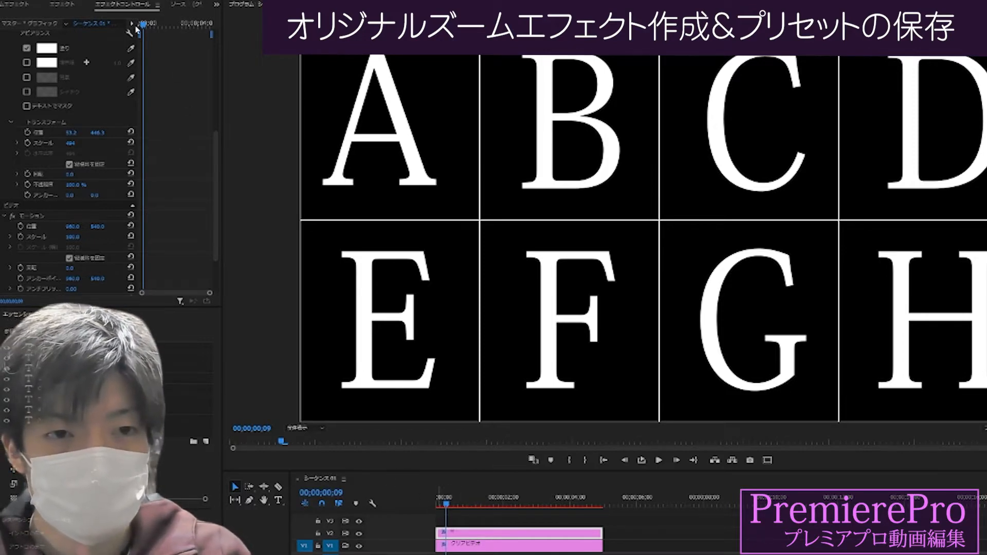
Delete all existing items from the project so that it is empty
{"action": "left_click", "coordinate": [17, 4]}
{"action": "left_click", "coordinate": [72, 73]}
{"action": "left_click", "coordinate": [96, 93]}
{"action": "key", "text": "ctrl+a"}
{"action": "key", "text": "Delete"}
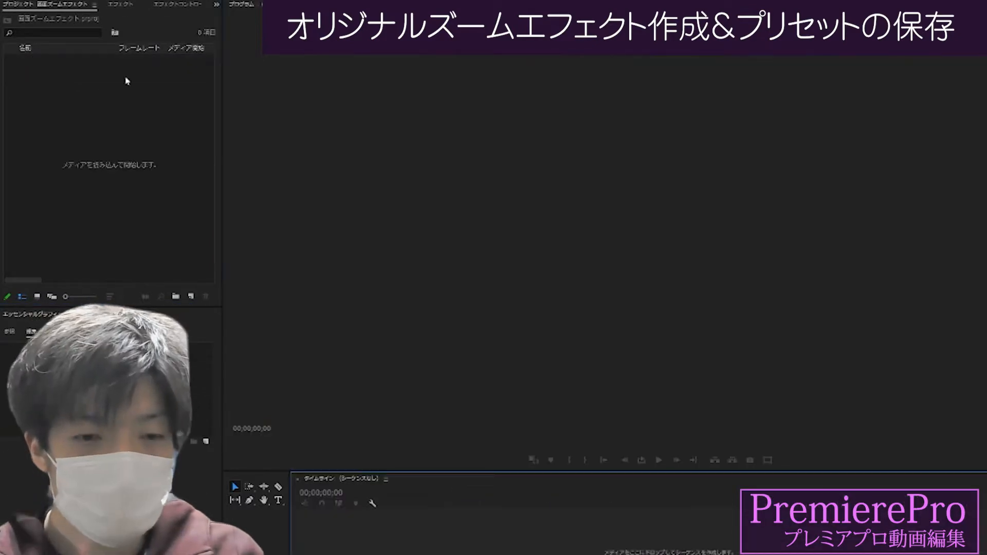
Create a new sequence using the AVCHD 1080p30 preset
{"action": "left_click", "coordinate": [189, 297]}
{"action": "left_click", "coordinate": [205, 301]}
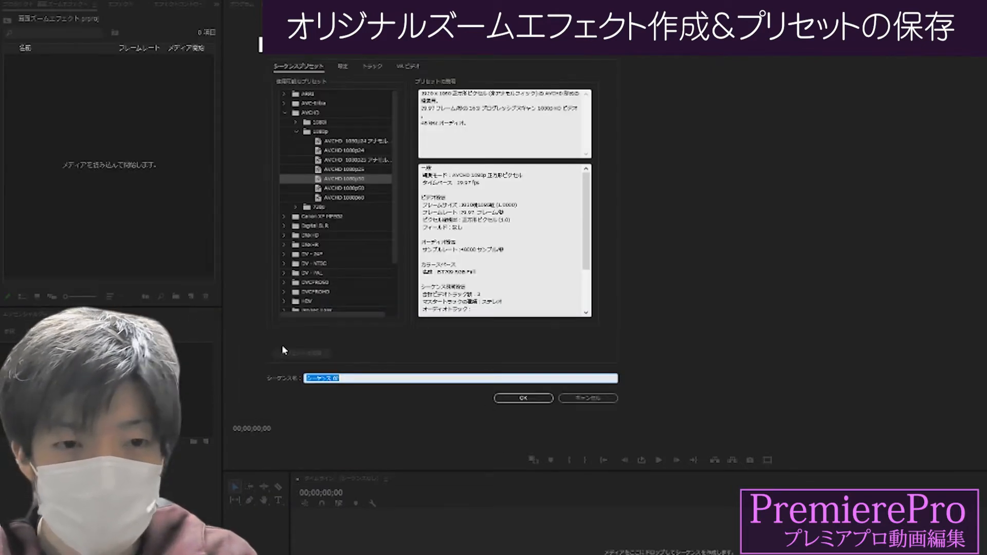
{"action": "left_click", "coordinate": [514, 398]}
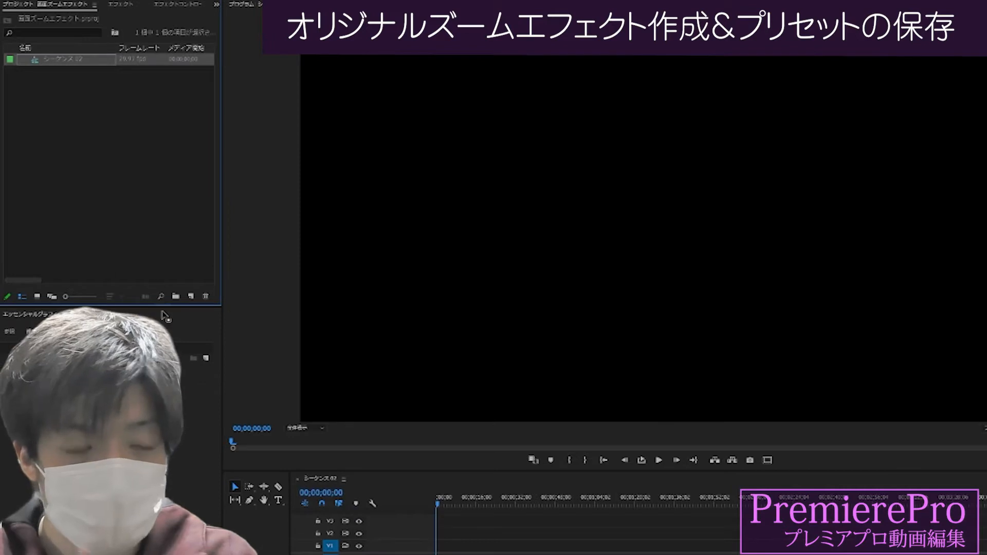
Create a clear video item in the project with the default video settings
{"action": "left_click", "coordinate": [190, 297]}
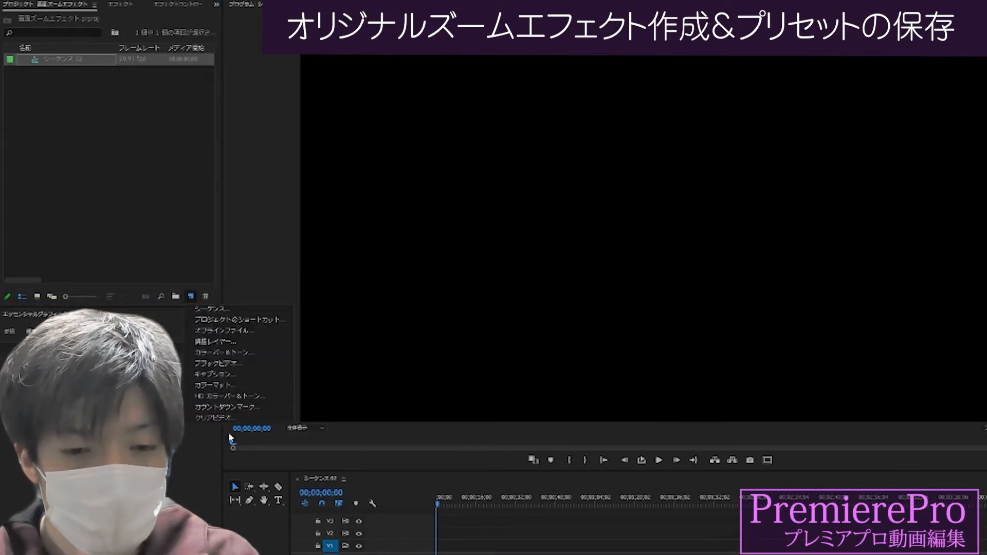
{"action": "left_click", "coordinate": [252, 417]}
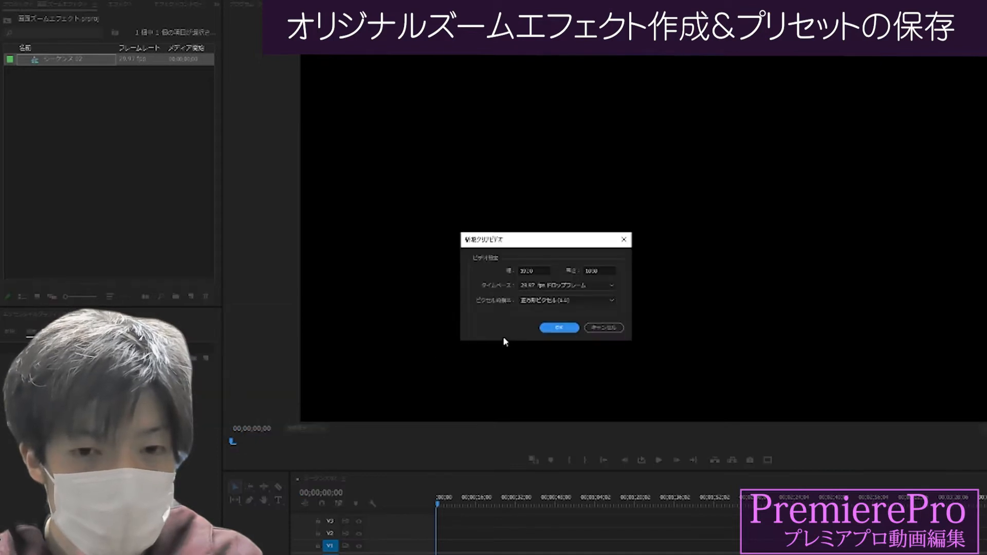
{"action": "left_click", "coordinate": [559, 327]}
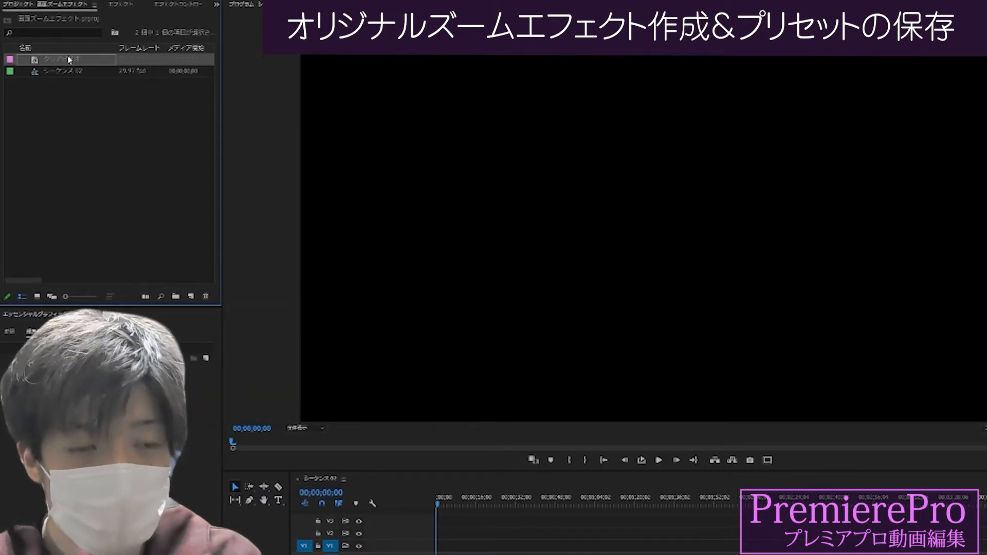
Insert the clear video on track V1 from the start of the sequence and return the playhead to the beginning
{"action": "key", "text": "comma"}
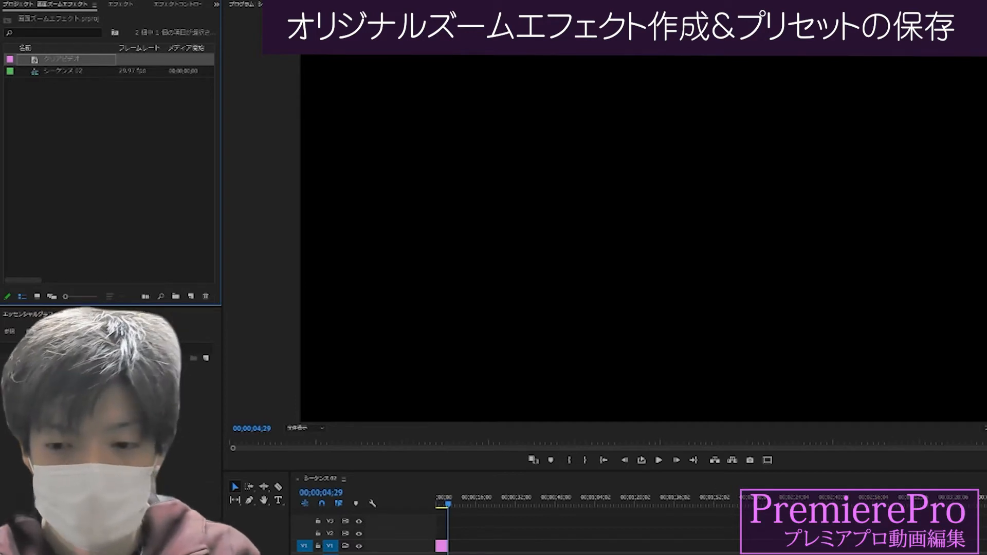
{"action": "left_click_drag", "start_coordinate": [771, 554], "coordinate": [494, 554]}
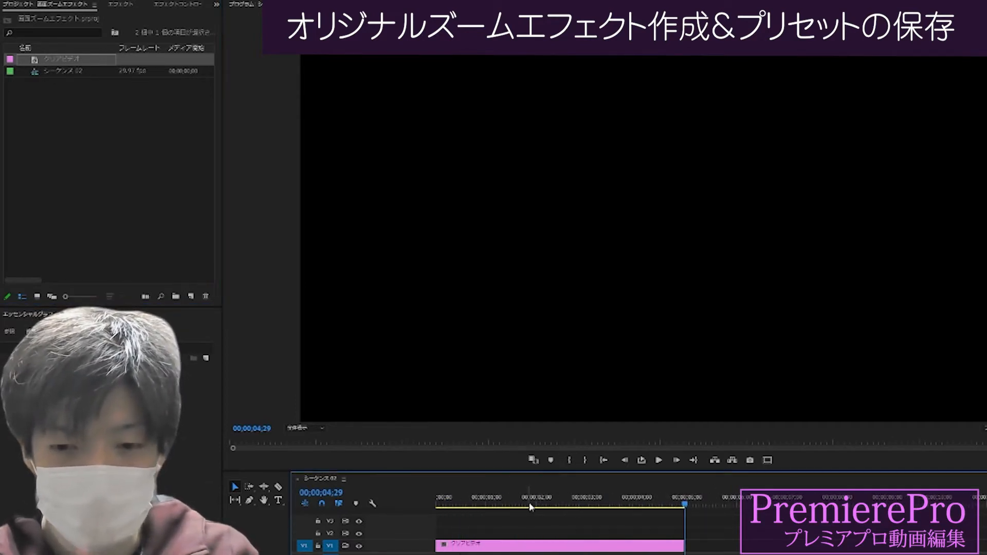
{"action": "key", "text": "Home"}
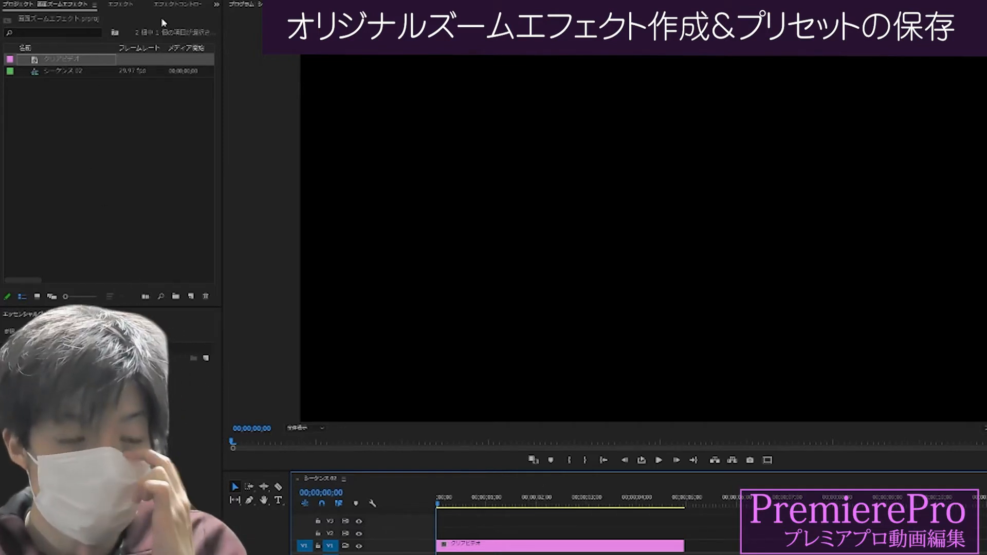
Apply the Grid (グリッド) video effect to the clear video clip on V1
{"action": "left_click", "coordinate": [215, 5]}
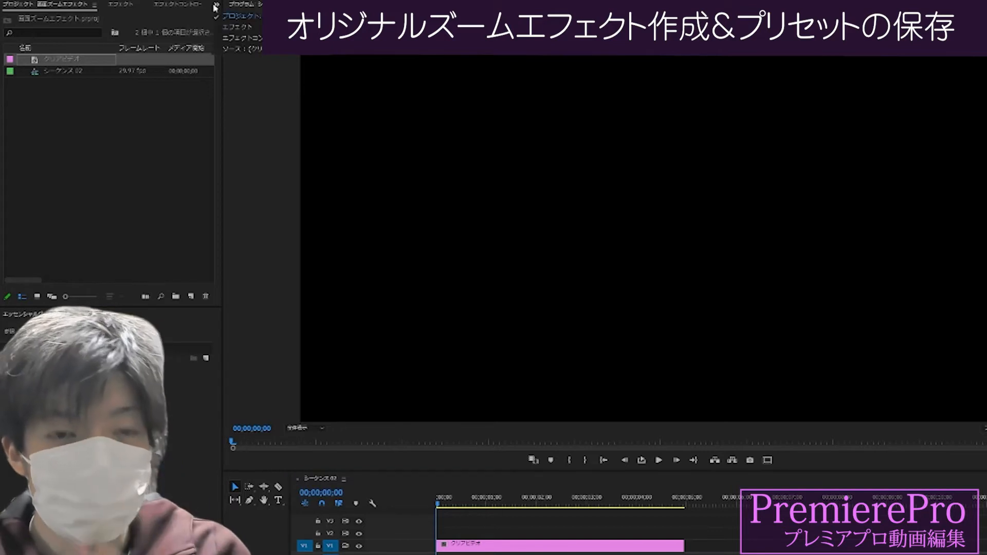
{"action": "left_click", "coordinate": [238, 26]}
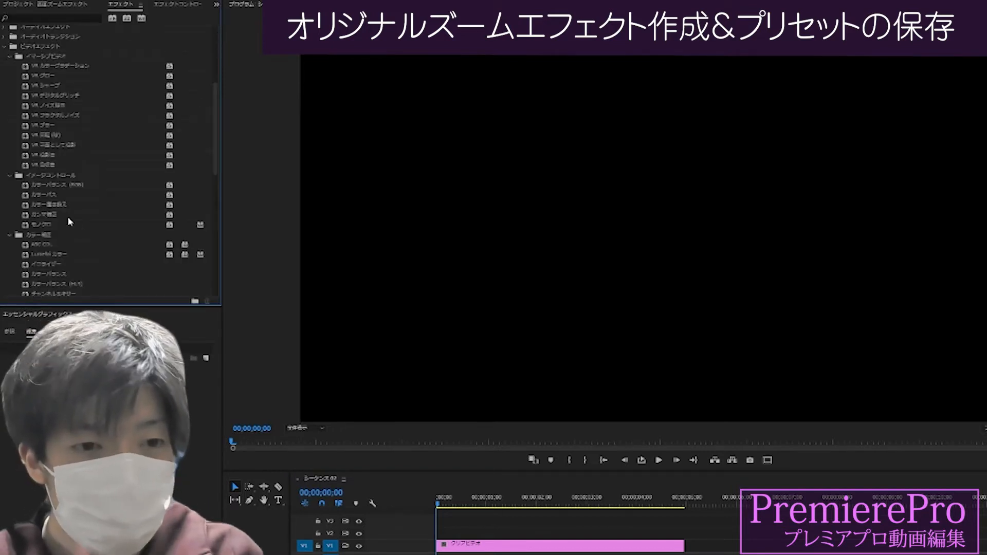
{"action": "scroll", "coordinate": [63, 278], "scroll_direction": "down", "scroll_amount": 3}
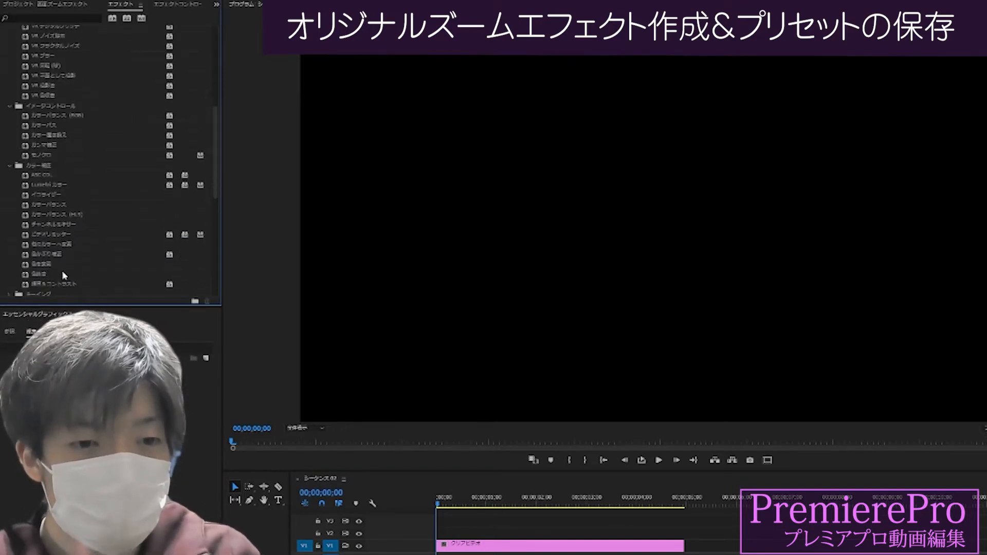
{"action": "scroll", "coordinate": [64, 276], "scroll_direction": "down", "scroll_amount": 8}
{"action": "mouse_move", "coordinate": [44, 229]}
{"action": "left_mouse_down"}
{"action": "mouse_move", "coordinate": [81, 230]}
{"action": "mouse_move", "coordinate": [386, 410]}
{"action": "mouse_move", "coordinate": [503, 553]}
{"action": "left_mouse_up"}
Set the Grid effect's corner to 480, 0 for a four-column, two-row grid and save the project
{"action": "left_click", "coordinate": [178, 4]}
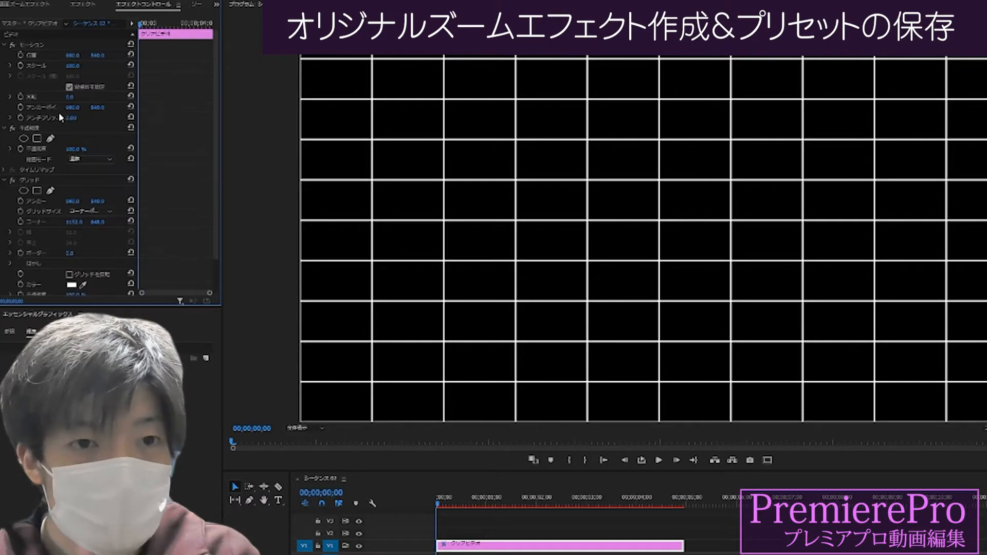
{"action": "scroll", "coordinate": [116, 272], "scroll_direction": "down", "scroll_amount": 1}
{"action": "left_click", "coordinate": [77, 210]}
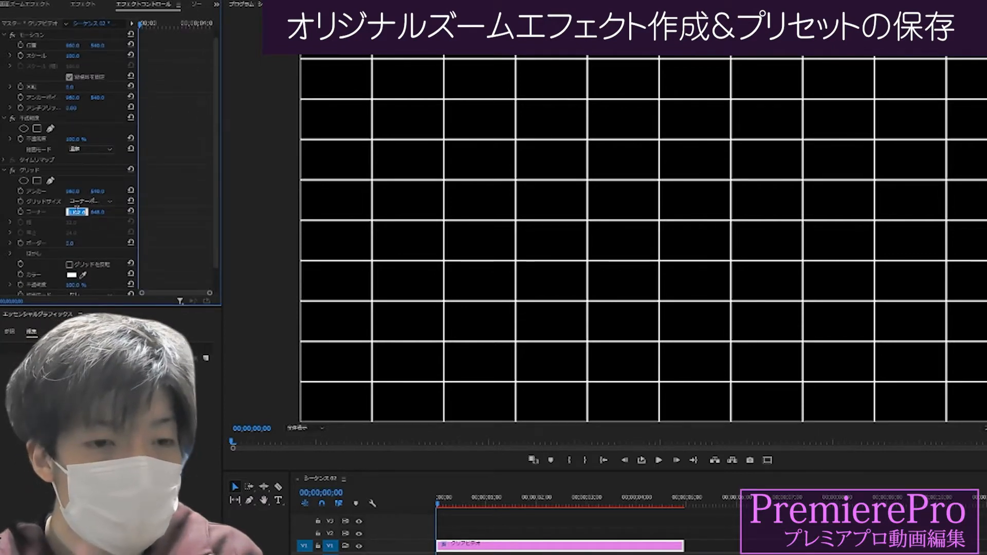
{"action": "type", "text": "420"}
{"action": "key", "text": "Tab"}
{"action": "type", "text": "0"}
{"action": "key", "text": "Return"}
{"action": "key", "text": "ctrl+s"}
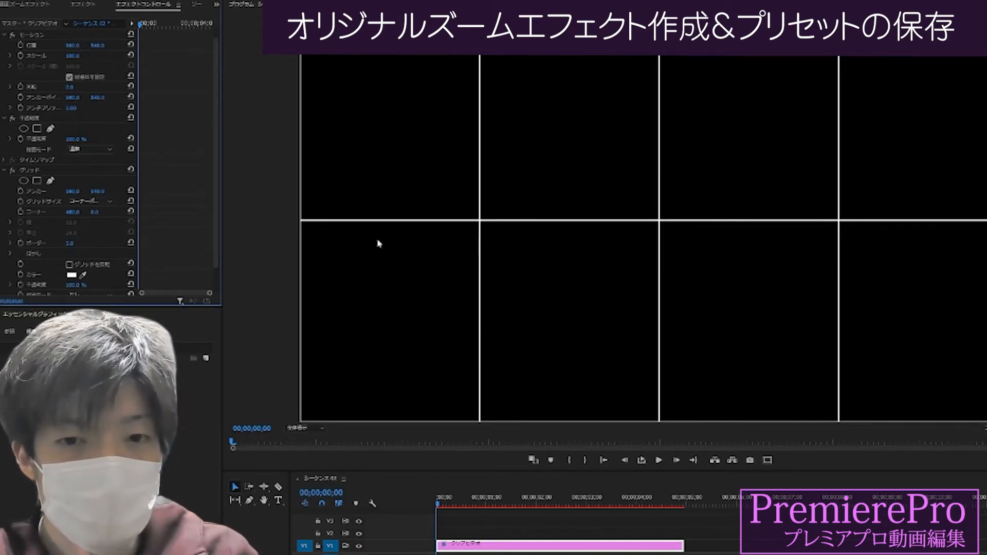
Add a letter A as text, enlarge it to fill the first upper cell and copy it into the other three upper cells
{"action": "left_click", "coordinate": [54, 7]}
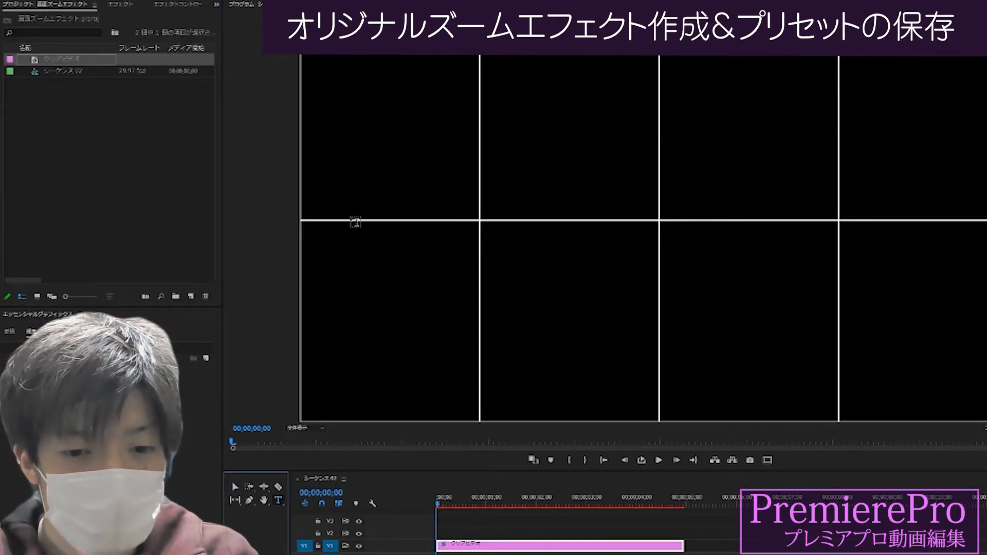
{"action": "left_click", "coordinate": [335, 141]}
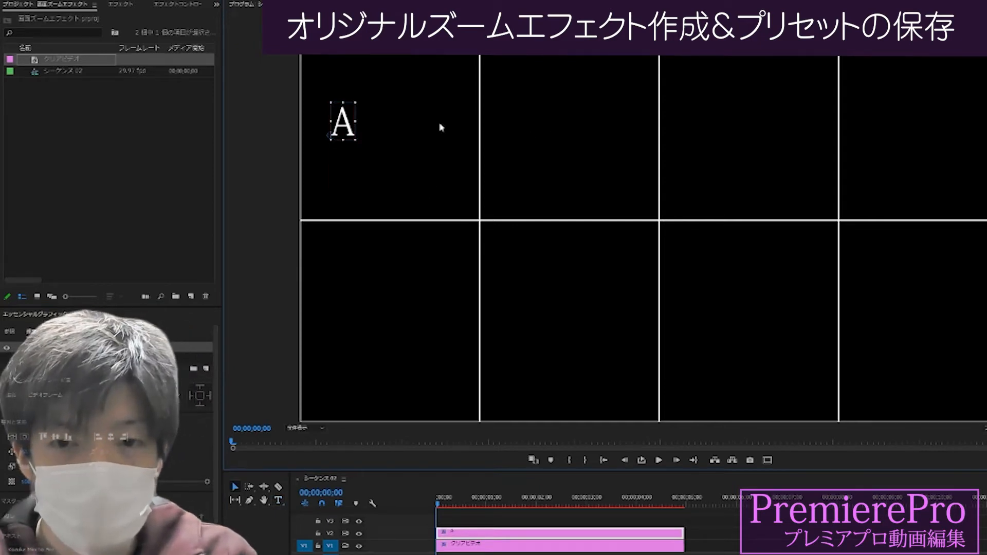
{"action": "left_click_drag", "start_coordinate": [349, 101], "coordinate": [948, 158]}
Change the three copied letters in the upper row to B, C and D
{"action": "left_click", "coordinate": [571, 150]}
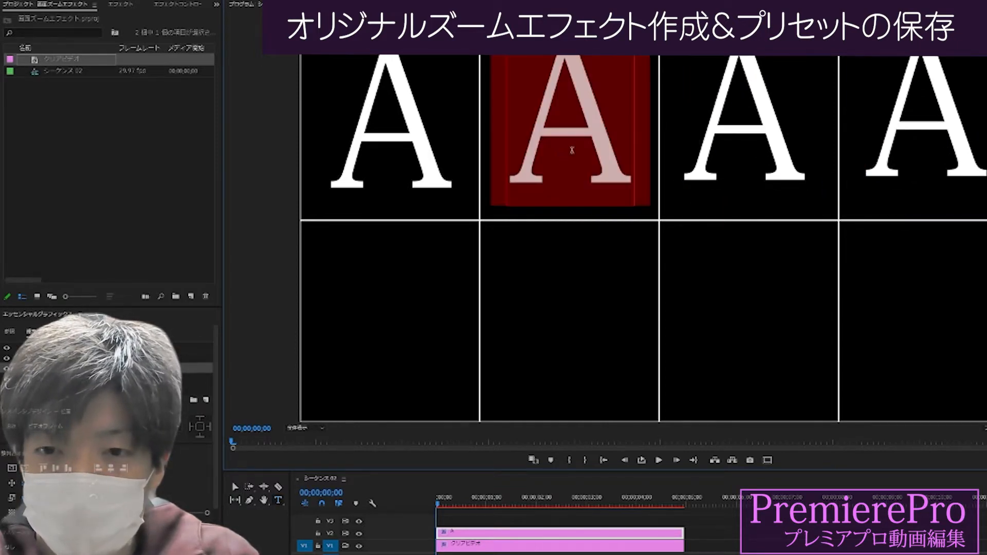
{"action": "type", "text": "B"}
{"action": "double_click", "coordinate": [733, 124]}
{"action": "type", "text": "V"}
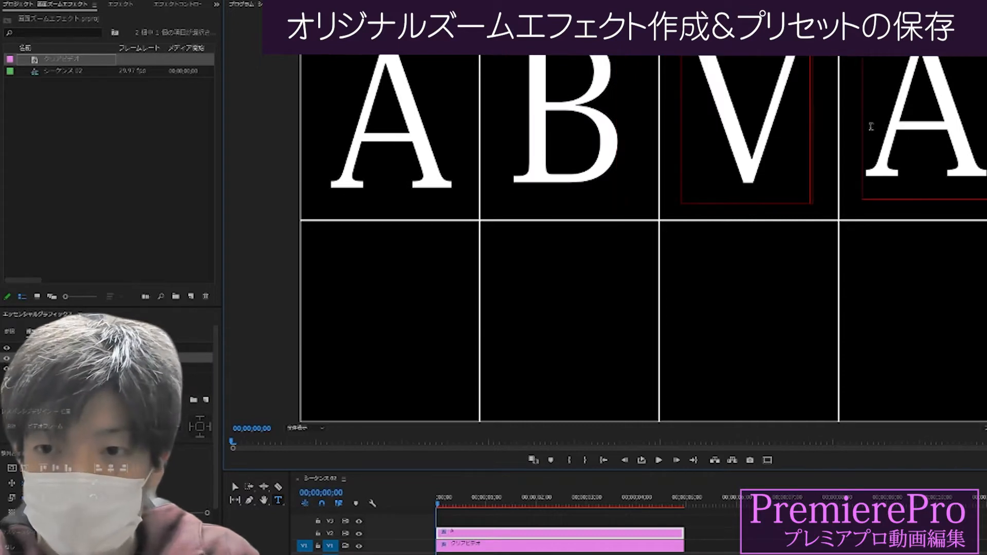
{"action": "key", "text": "BackSpace"}
{"action": "type", "text": "C"}
{"action": "double_click", "coordinate": [876, 133]}
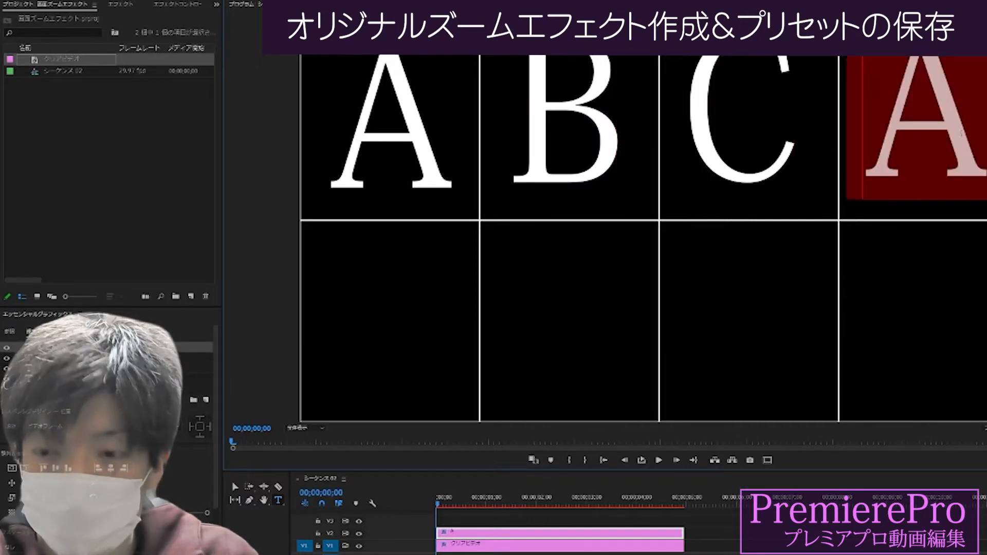
{"action": "type", "text": "D"}
Nudge the letters A and B vertically to line up the upper row
{"action": "left_click", "coordinate": [235, 486]}
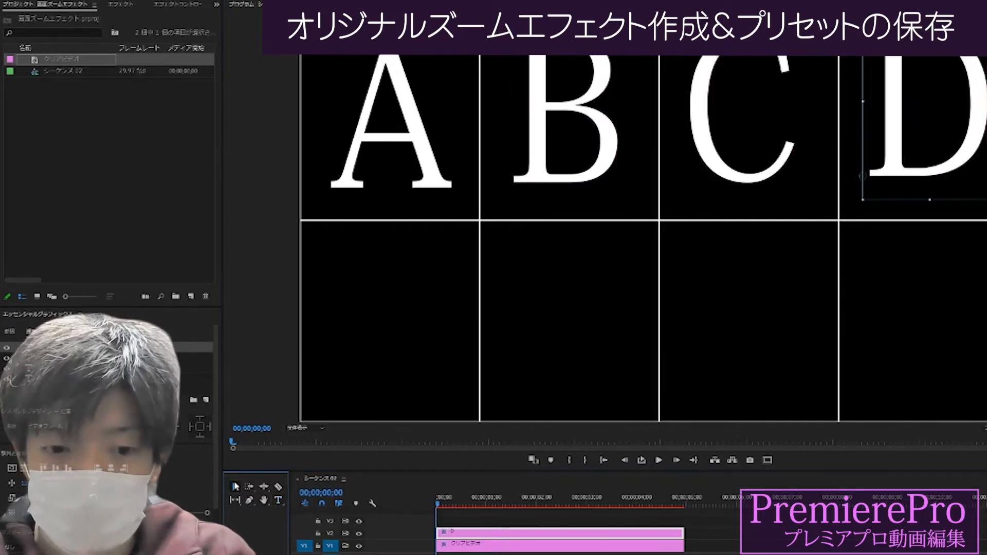
{"action": "left_click", "coordinate": [414, 167]}
{"action": "left_click_drag", "start_coordinate": [423, 149], "coordinate": [423, 145]}
{"action": "left_click_drag", "start_coordinate": [543, 144], "coordinate": [543, 147]}
Copy the letter A into the cell below it and change the copy to E
{"action": "left_click", "coordinate": [426, 154]}
{"action": "left_click_drag", "start_coordinate": [426, 154], "coordinate": [428, 344], "text": "alt"}
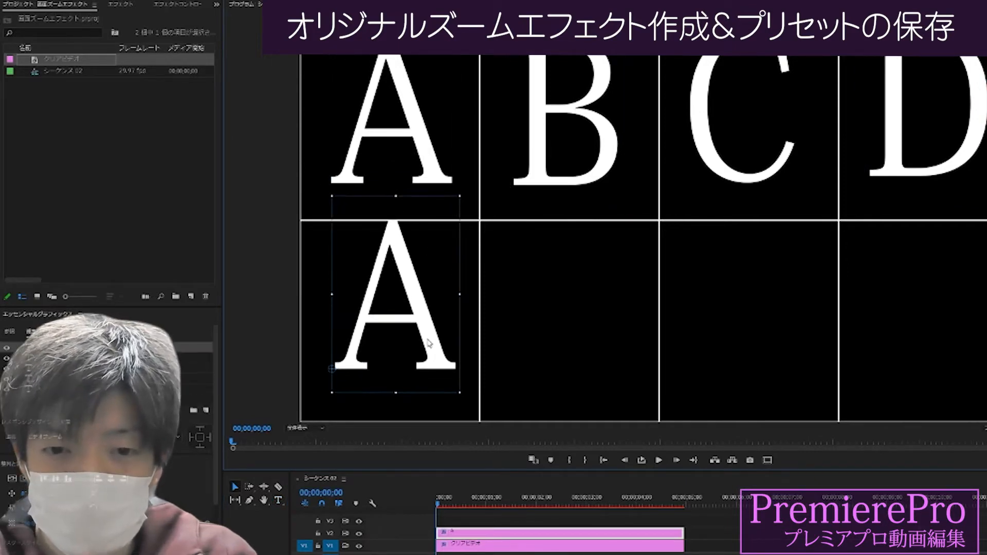
{"action": "double_click", "coordinate": [428, 345]}
{"action": "type", "text": "E"}
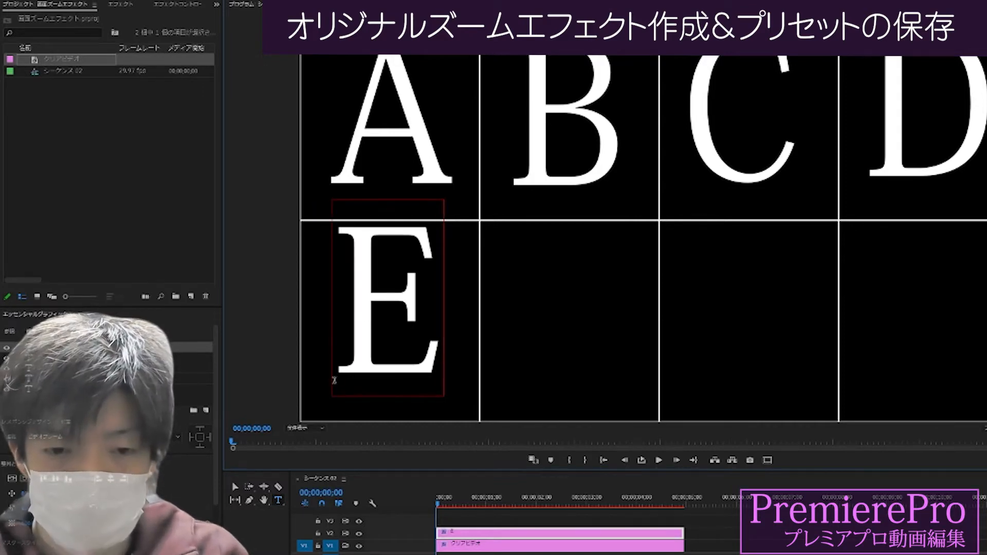
Copy the E into the other three lower cells and change the copies to F, G and H
{"action": "left_click_drag", "start_coordinate": [380, 339], "coordinate": [880, 337]}
{"action": "left_click", "coordinate": [572, 325]}
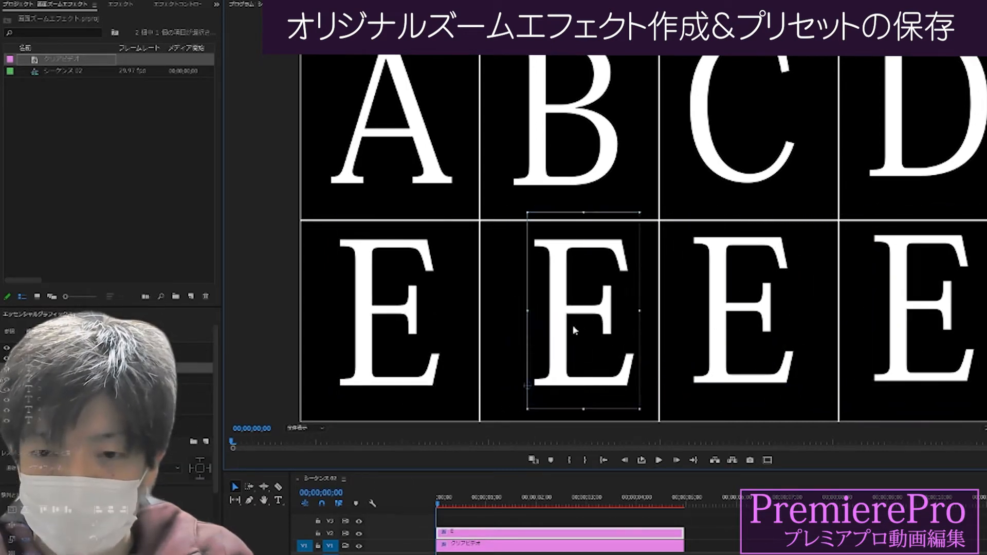
{"action": "double_click", "coordinate": [573, 324]}
{"action": "type", "text": "F"}
{"action": "double_click", "coordinate": [729, 315]}
{"action": "type", "text": "G"}
{"action": "left_click", "coordinate": [933, 307]}
{"action": "double_click", "coordinate": [933, 307]}
{"action": "type", "text": "H"}
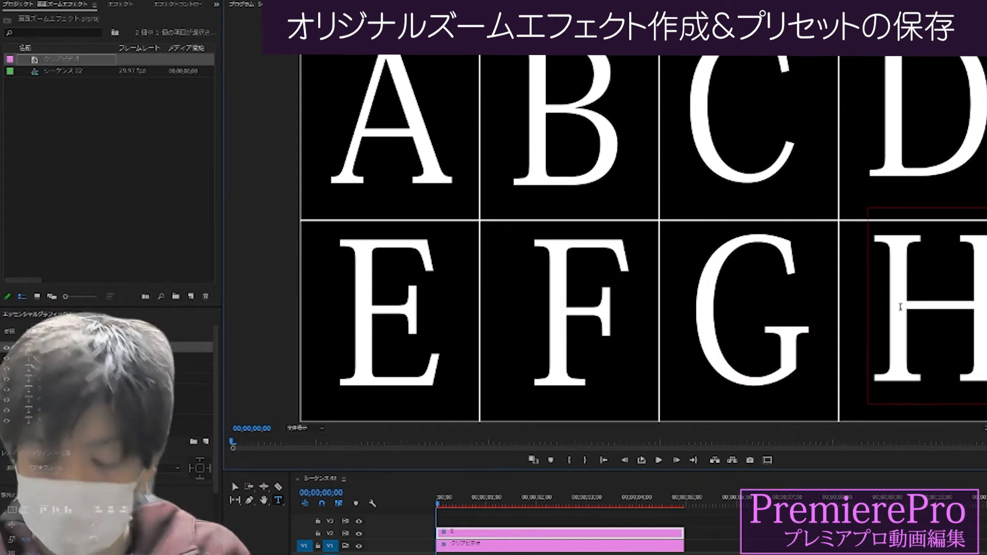
Shift the letters F, G and H slightly to the left within their cells
{"action": "left_click", "coordinate": [235, 486]}
{"action": "left_click", "coordinate": [592, 364]}
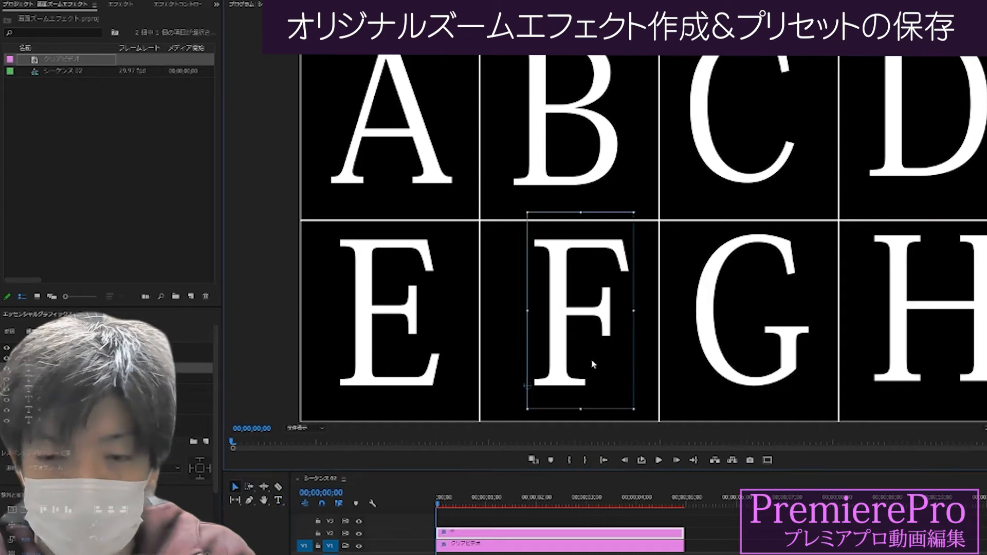
{"action": "left_click_drag", "start_coordinate": [905, 322], "coordinate": [895, 322]}
Try zooming the whole graphic clip in on the letter B using Motion scale and position, with the scale at about 200
{"action": "left_click", "coordinate": [572, 170]}
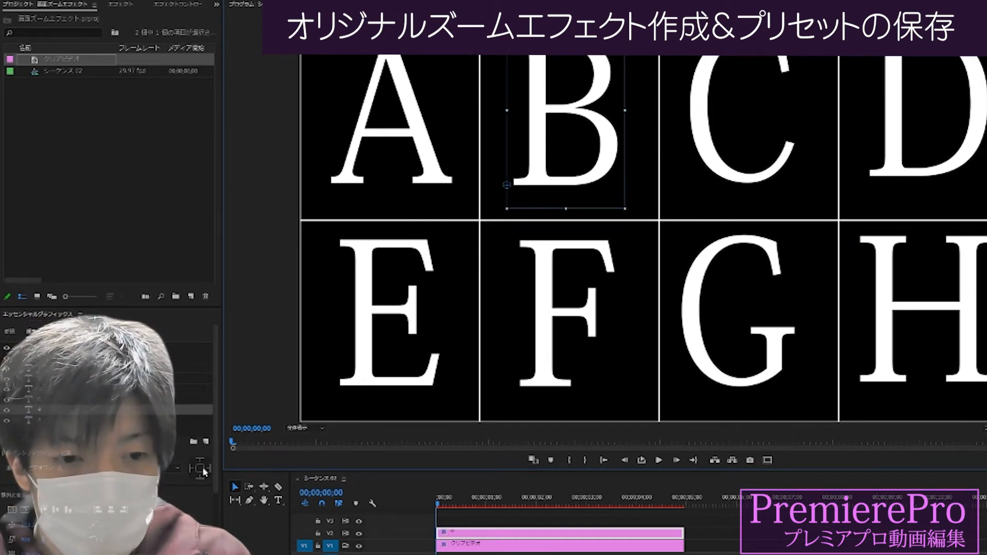
{"action": "left_click", "coordinate": [174, 5]}
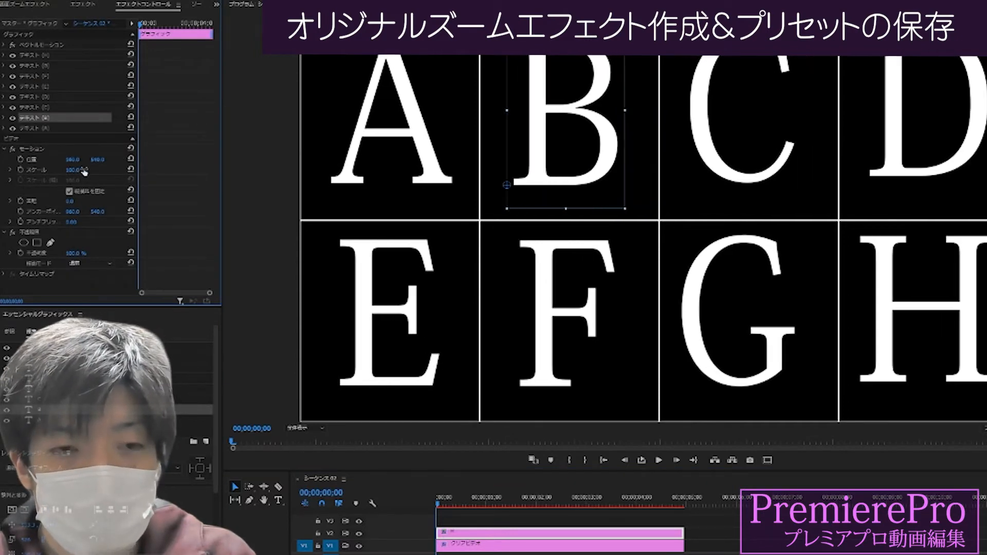
{"action": "left_click", "coordinate": [525, 533]}
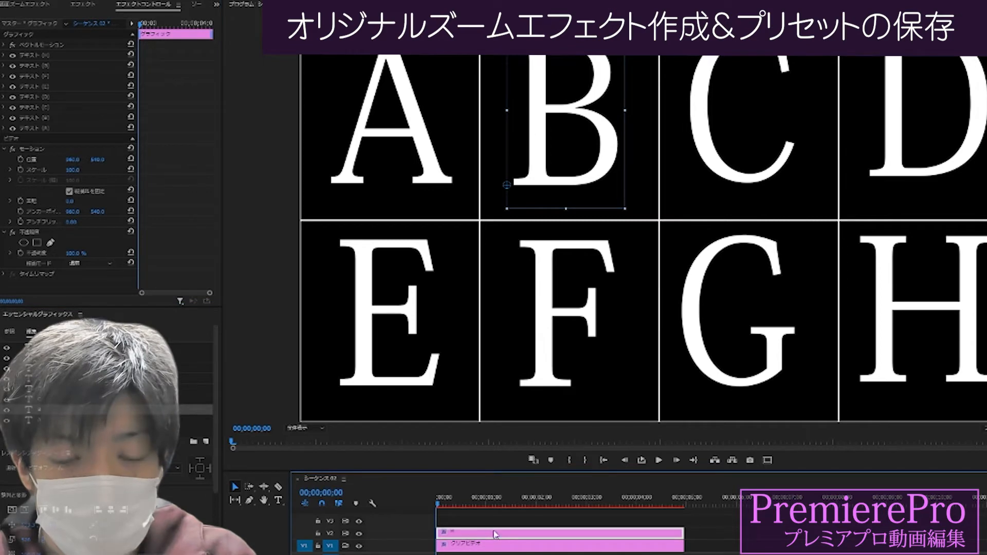
{"action": "left_click_drag", "start_coordinate": [75, 170], "coordinate": [250, 164]}
{"action": "mouse_move", "coordinate": [75, 160]}
{"action": "left_mouse_down"}
{"action": "mouse_move", "coordinate": [132, 162]}
{"action": "mouse_move", "coordinate": [89, 162]}
{"action": "left_mouse_up"}
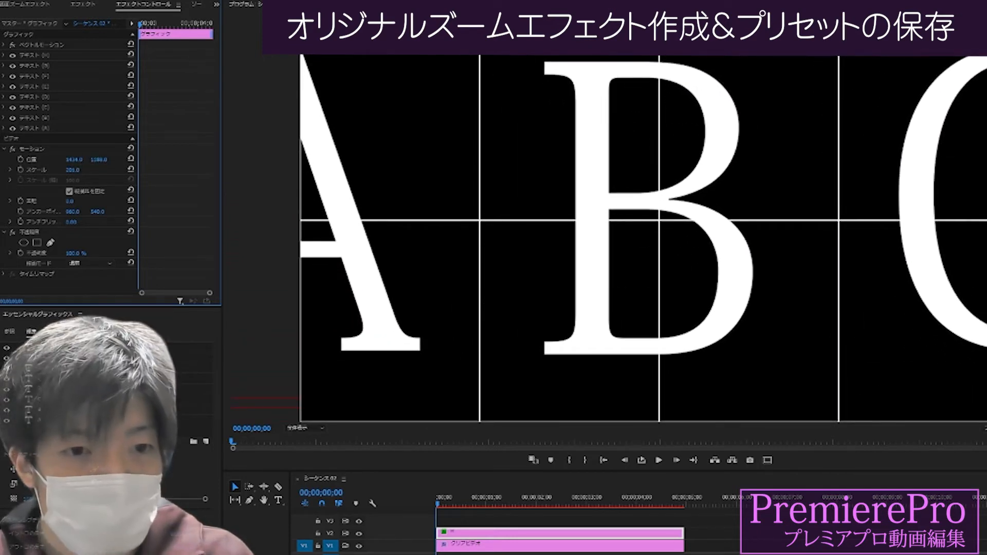
Reset the graphic clip's Motion position and scale to their defaults
{"action": "left_click", "coordinate": [476, 508]}
{"action": "left_click", "coordinate": [457, 533]}
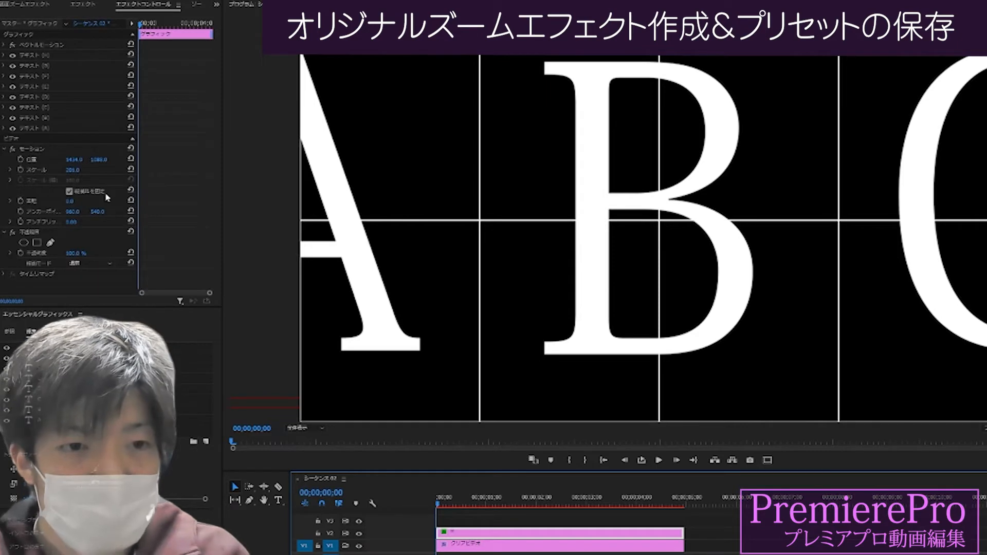
{"action": "left_click", "coordinate": [130, 159]}
{"action": "left_click", "coordinate": [131, 170]}
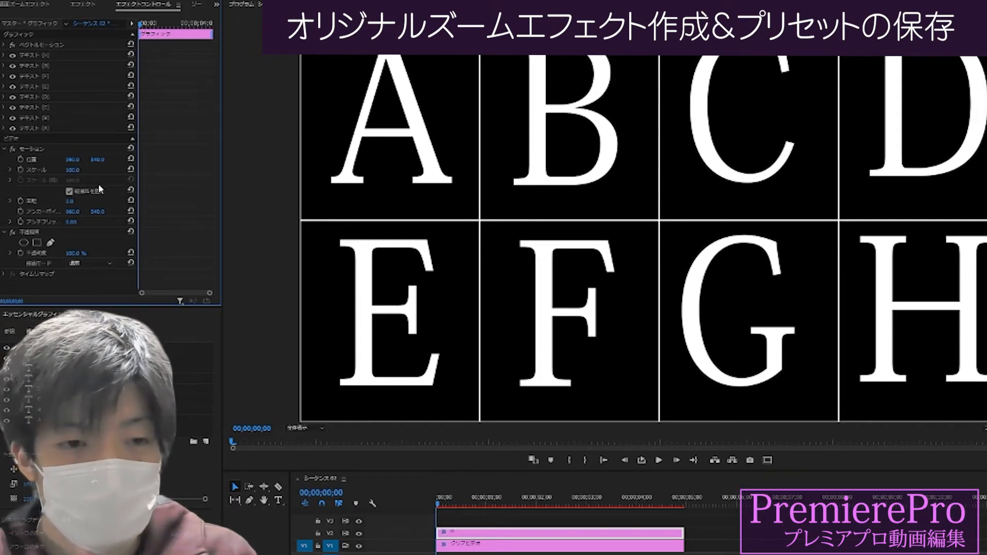
Enlarge the graphic clip to a Motion scale of about 240 and reposition it to centre the letter B
{"action": "left_click", "coordinate": [612, 171]}
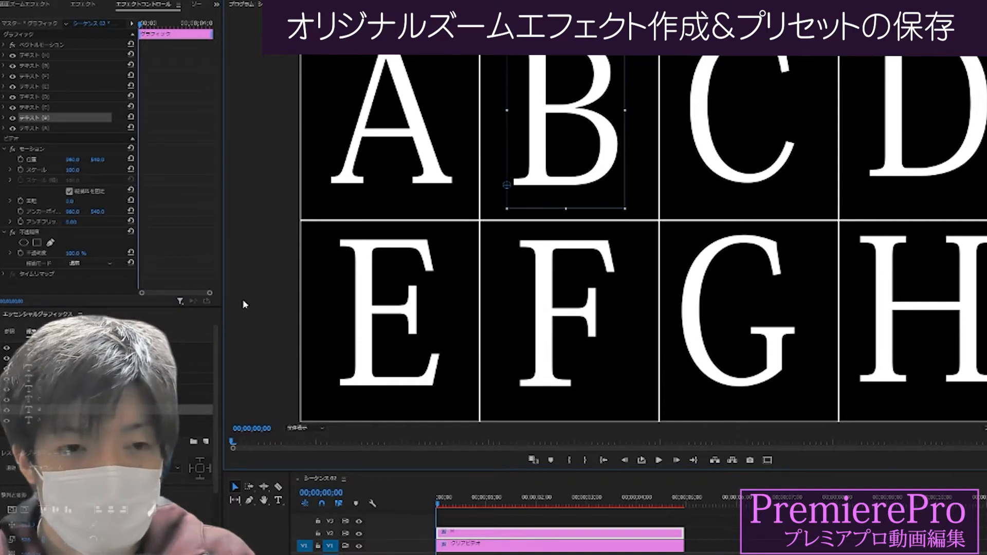
{"action": "left_click", "coordinate": [608, 519]}
{"action": "left_click", "coordinate": [608, 535]}
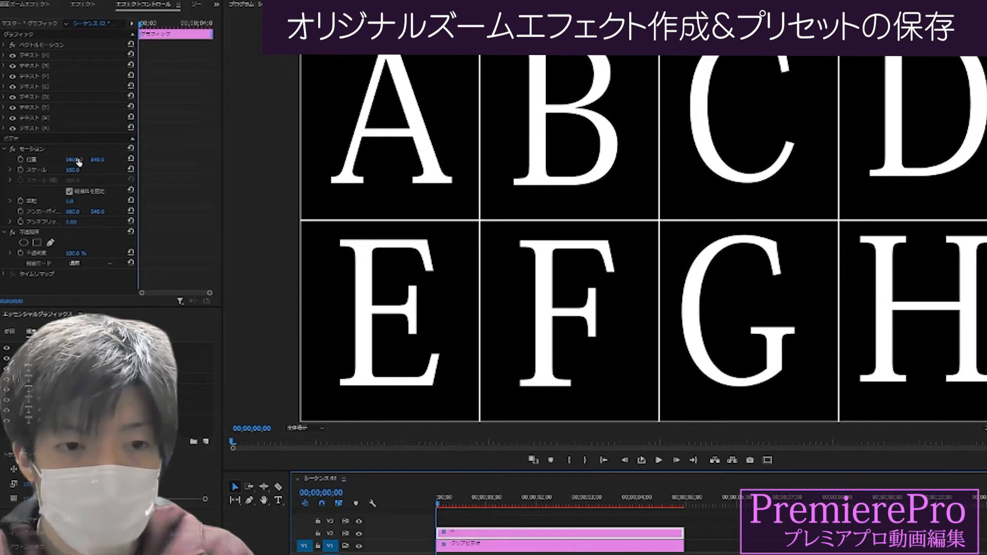
{"action": "mouse_move", "coordinate": [79, 171]}
{"action": "left_mouse_down"}
{"action": "mouse_move", "coordinate": [172, 171]}
{"action": "mouse_move", "coordinate": [77, 160]}
{"action": "mouse_move", "coordinate": [108, 160]}
{"action": "mouse_move", "coordinate": [117, 161]}
{"action": "mouse_move", "coordinate": [64, 170]}
{"action": "left_mouse_up"}
{"action": "left_click_drag", "start_coordinate": [78, 160], "coordinate": [40, 159]}
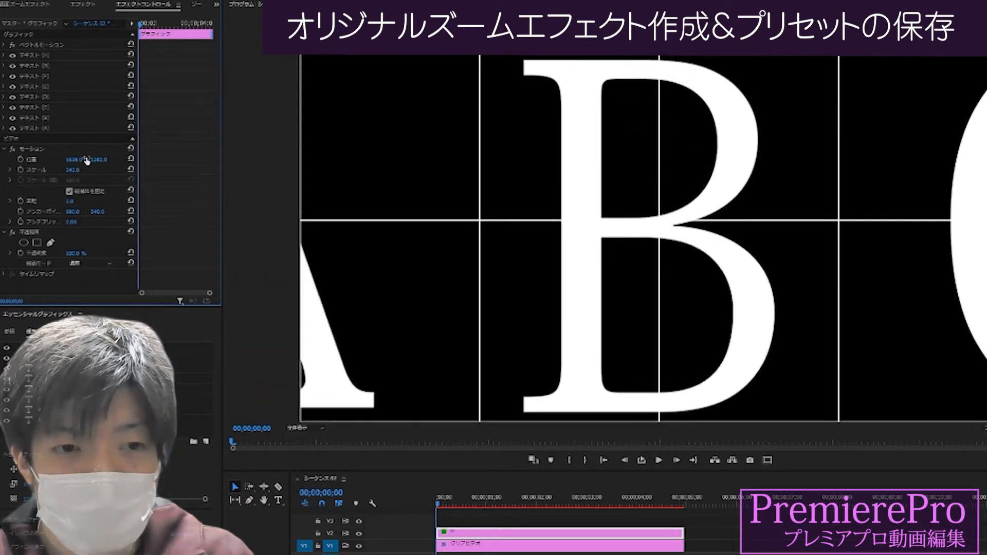
Set the graphic clip's vertical Motion position to about 1211 and begin a Motion preset with the name 左上のアップ
{"action": "left_click_drag", "start_coordinate": [100, 161], "coordinate": [87, 160]}
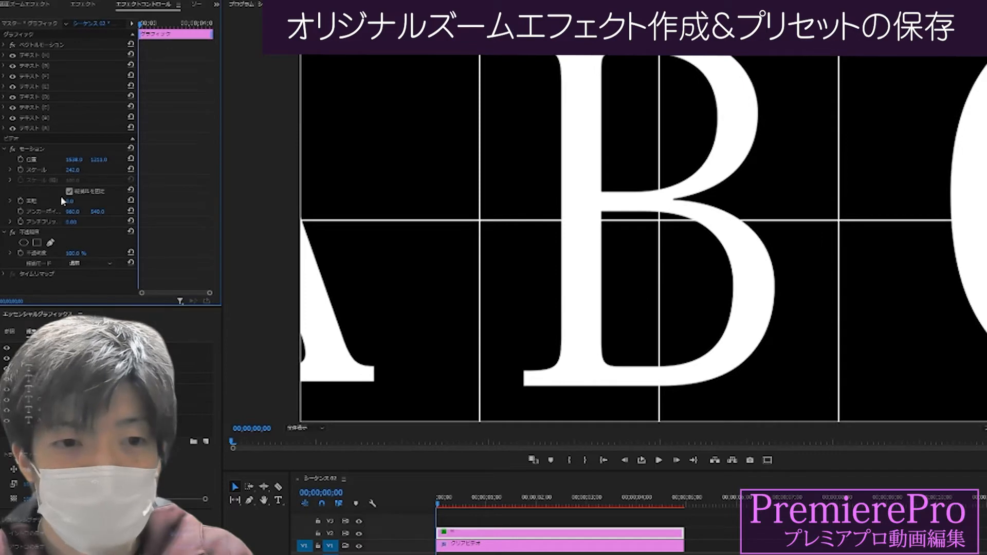
{"action": "right_click", "coordinate": [55, 150]}
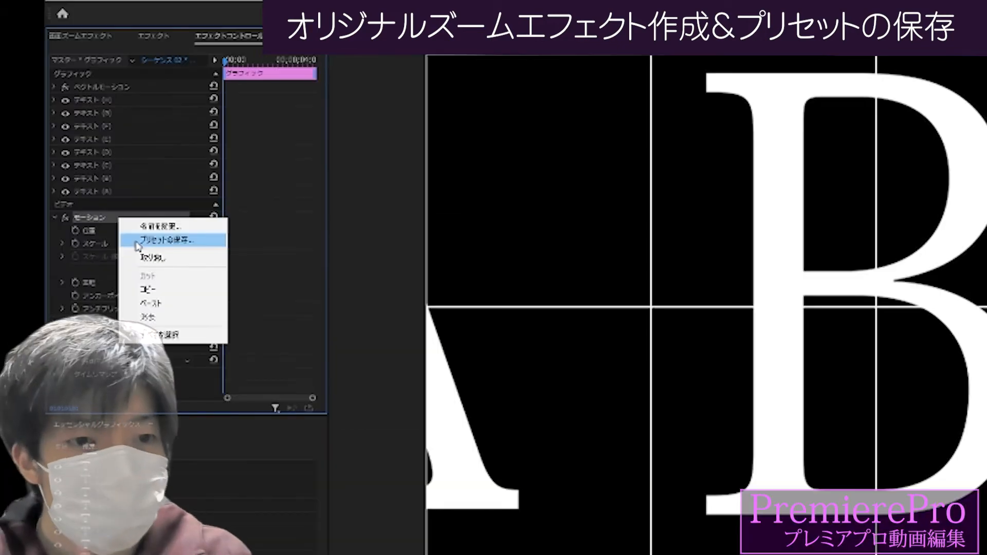
{"action": "left_click", "coordinate": [137, 240]}
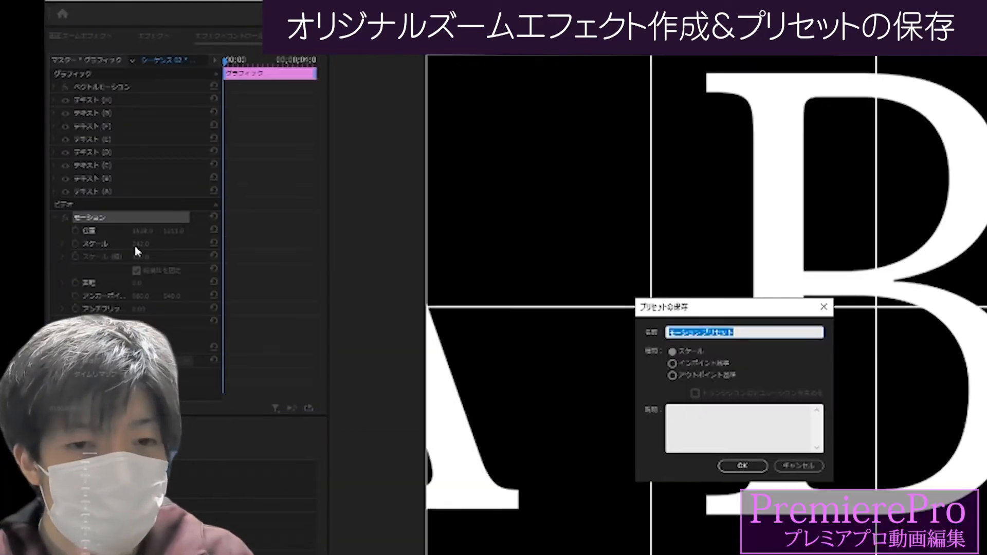
{"action": "left_click_drag", "start_coordinate": [668, 307], "coordinate": [379, 285]}
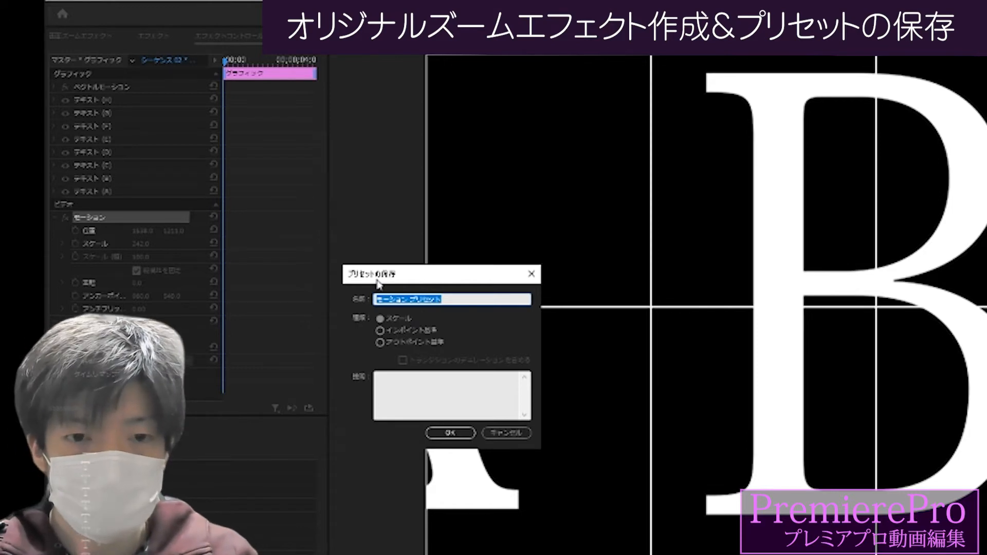
{"action": "key", "text": "Zenkaku_Hankaku"}
{"action": "key", "text": "BackSpace"}
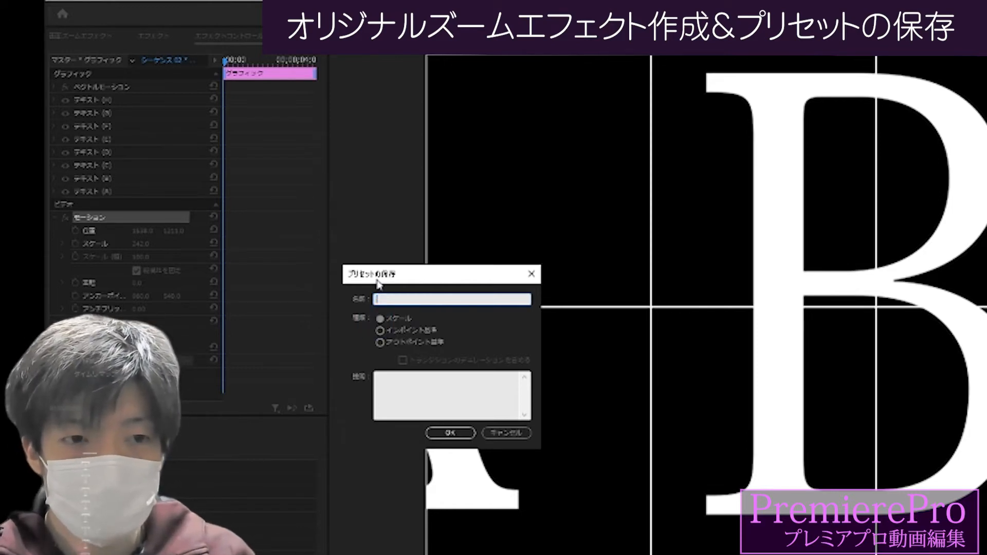
{"action": "type", "text": "ひだる"}
{"action": "key", "text": "BackSpace"}
{"action": "type", "text": "り"}
{"action": "key", "text": "Tab"}
{"action": "key", "text": "Return"}
{"action": "type", "text": "のアップ"}
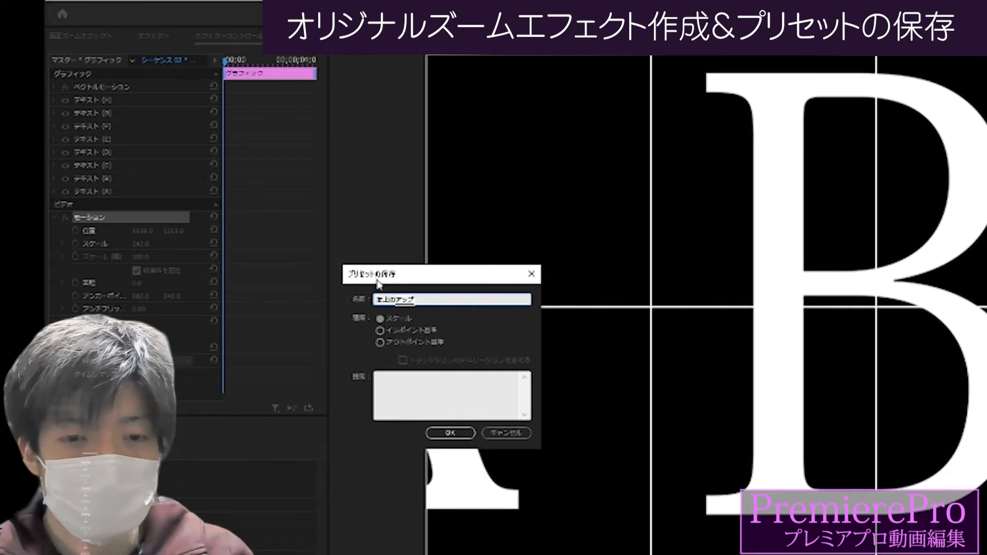
Change the preset name to 左上のズーム and save the Motion preset
{"action": "key", "text": "BackSpace"}
{"action": "key", "text": "BackSpace"}
{"action": "key", "text": "BackSpace"}
{"action": "type", "text": "ずm"}
{"action": "key", "text": "BackSpace"}
{"action": "type", "text": "ーむ"}
{"action": "key", "text": "Tab"}
{"action": "key", "text": "Return"}
{"action": "key", "text": "ctrl+a"}
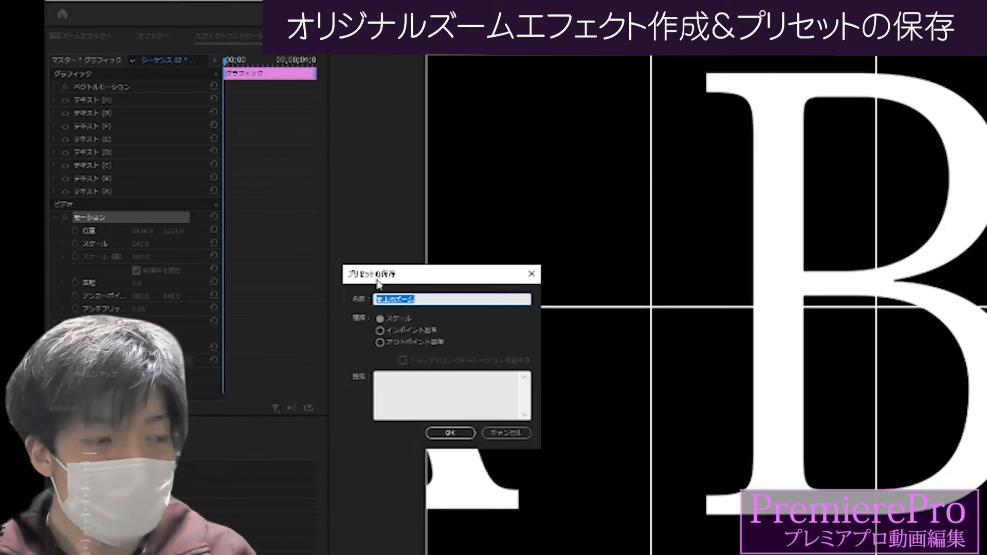
{"action": "left_click", "coordinate": [451, 433]}
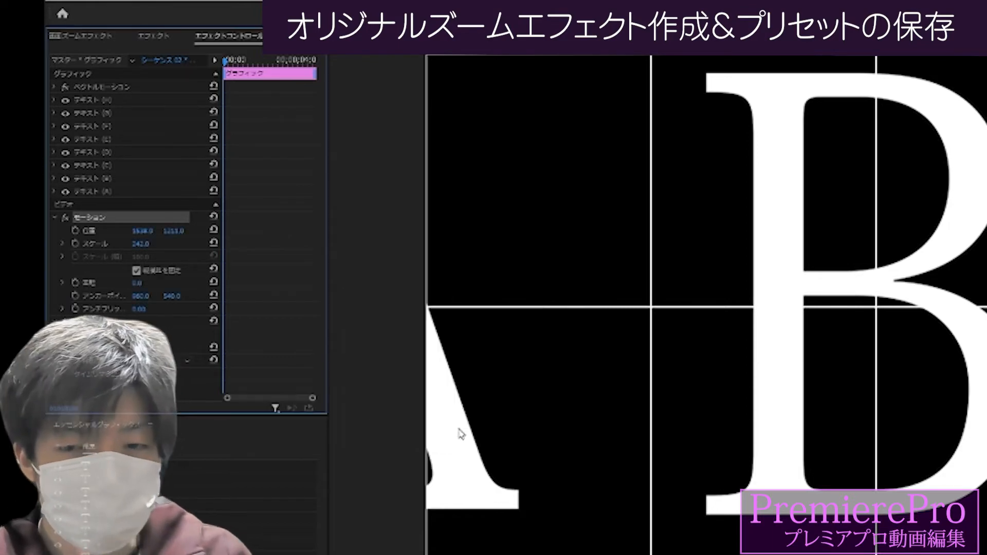
Locate the saved 左上のズーム preset among the effect presets
{"action": "left_click", "coordinate": [171, 37]}
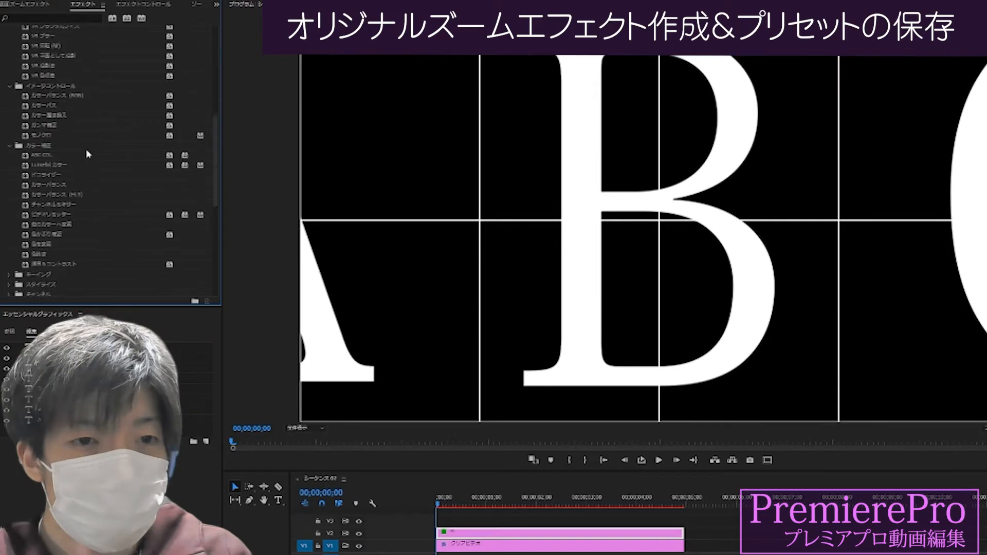
{"action": "scroll", "coordinate": [185, 97], "scroll_direction": "up", "scroll_amount": 3}
{"action": "scroll", "coordinate": [215, 73], "scroll_direction": "up", "scroll_amount": 5}
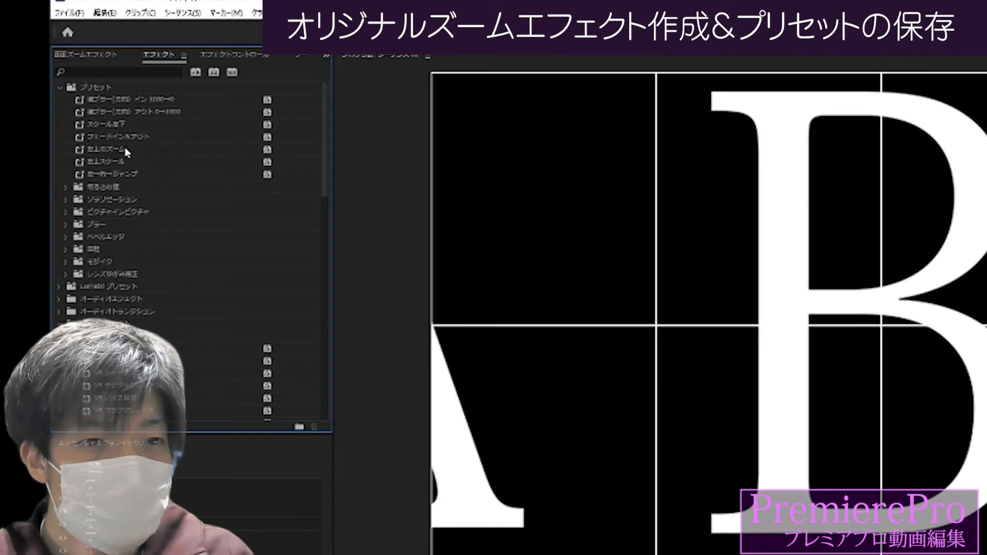
{"action": "left_click", "coordinate": [77, 79]}
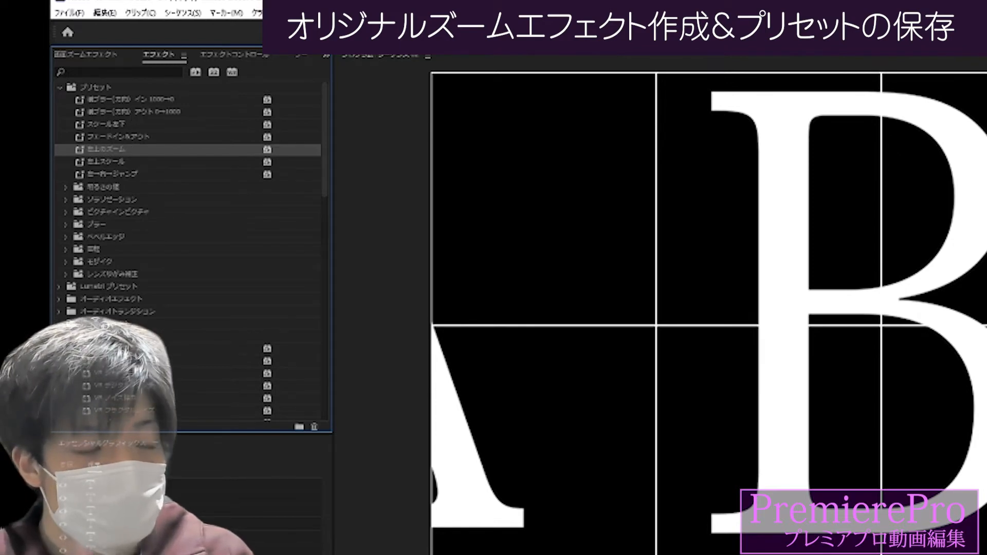
{"action": "right_click", "coordinate": [106, 83]}
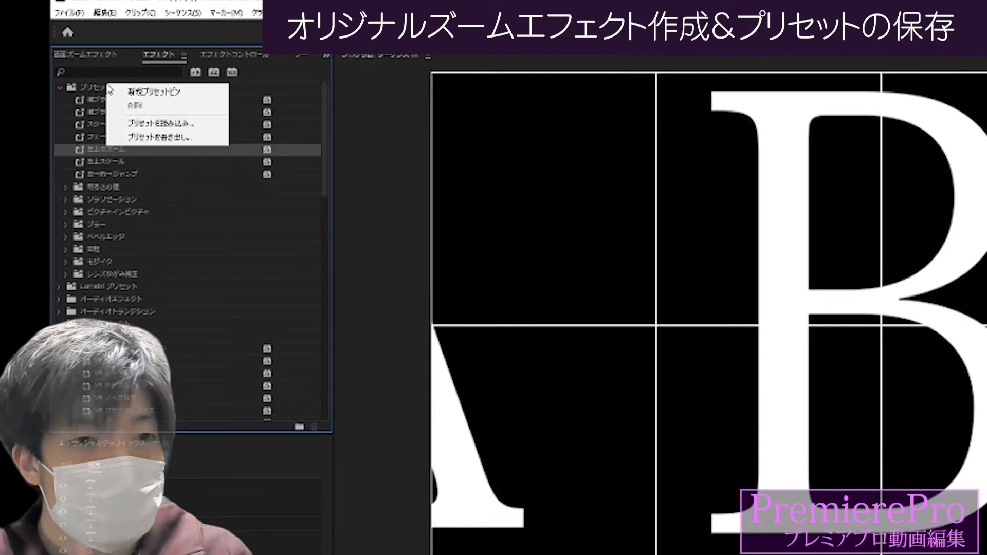
{"action": "left_click", "coordinate": [92, 87]}
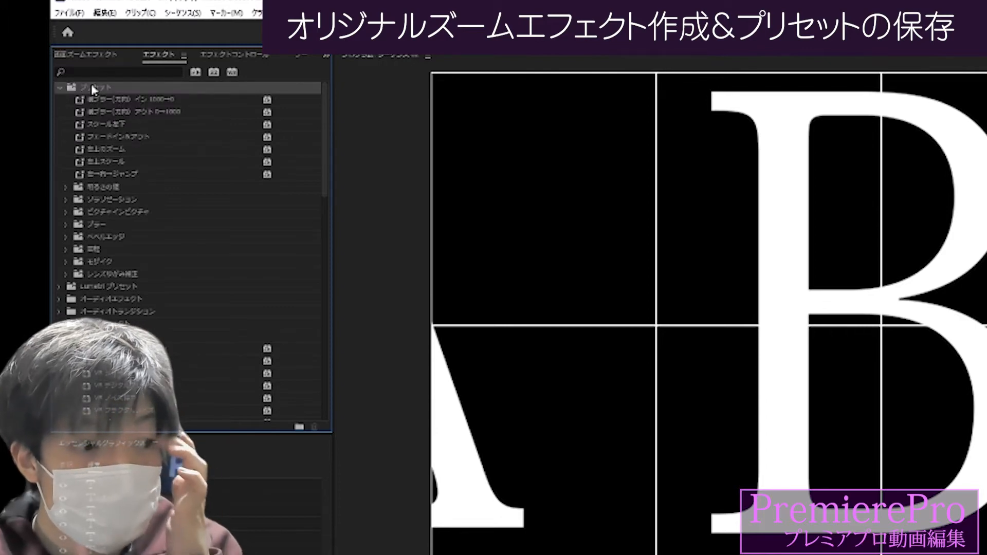
{"action": "right_click", "coordinate": [92, 87]}
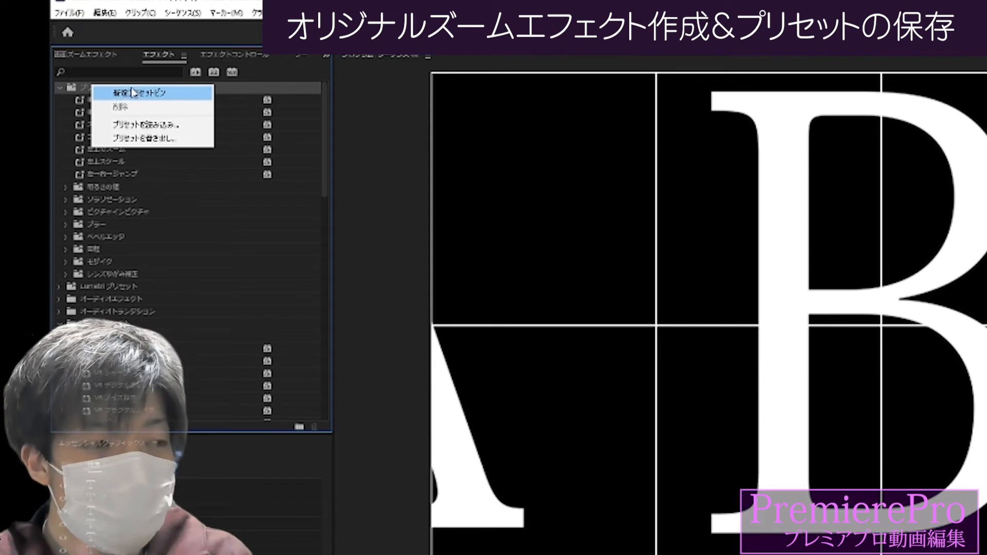
{"action": "left_click", "coordinate": [127, 168]}
{"action": "left_click", "coordinate": [125, 165]}
{"action": "left_click", "coordinate": [125, 138]}
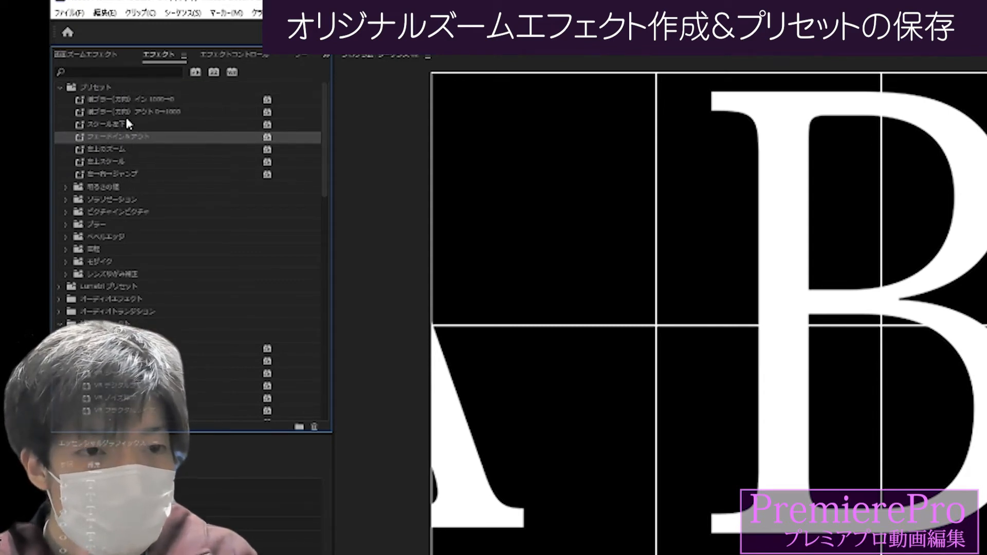
{"action": "left_click", "coordinate": [126, 102]}
{"action": "left_click", "coordinate": [126, 125]}
{"action": "left_click", "coordinate": [122, 150]}
{"action": "left_click", "coordinate": [125, 124]}
{"action": "left_click", "coordinate": [125, 100]}
Create a new preset bin named ズーム系エフェクト in the presets folder
{"action": "right_click", "coordinate": [120, 87]}
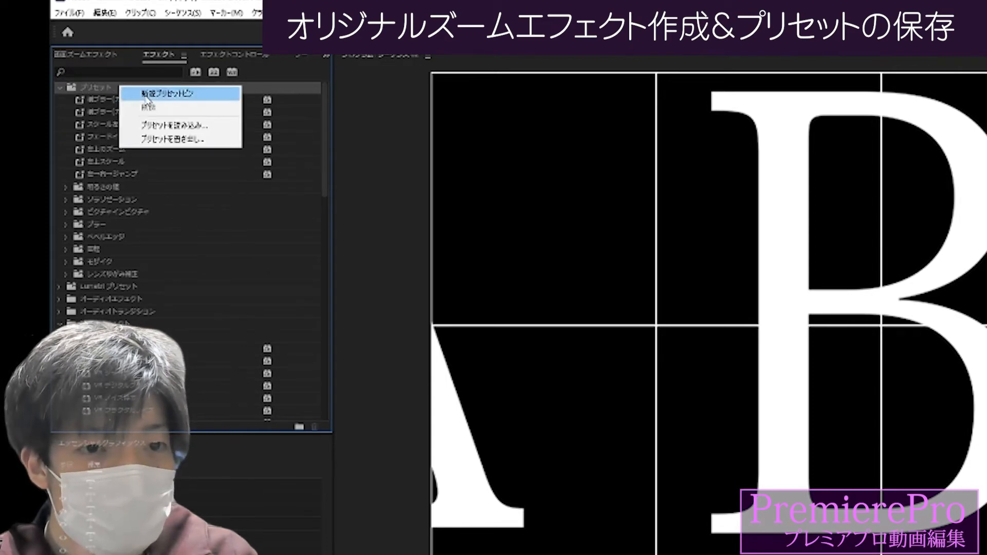
{"action": "left_click", "coordinate": [147, 94]}
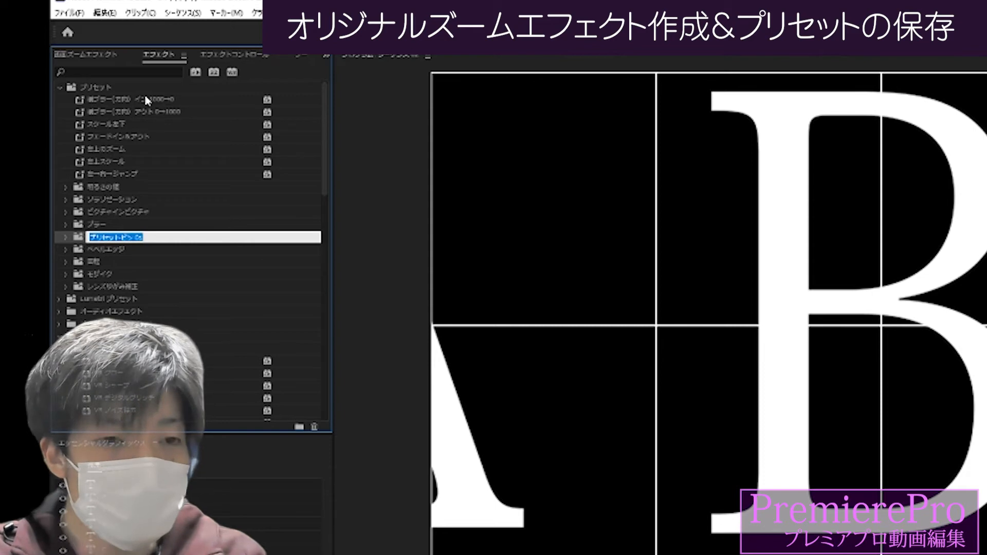
{"action": "type", "text": "ズーム系"}
{"action": "key", "text": "Return"}
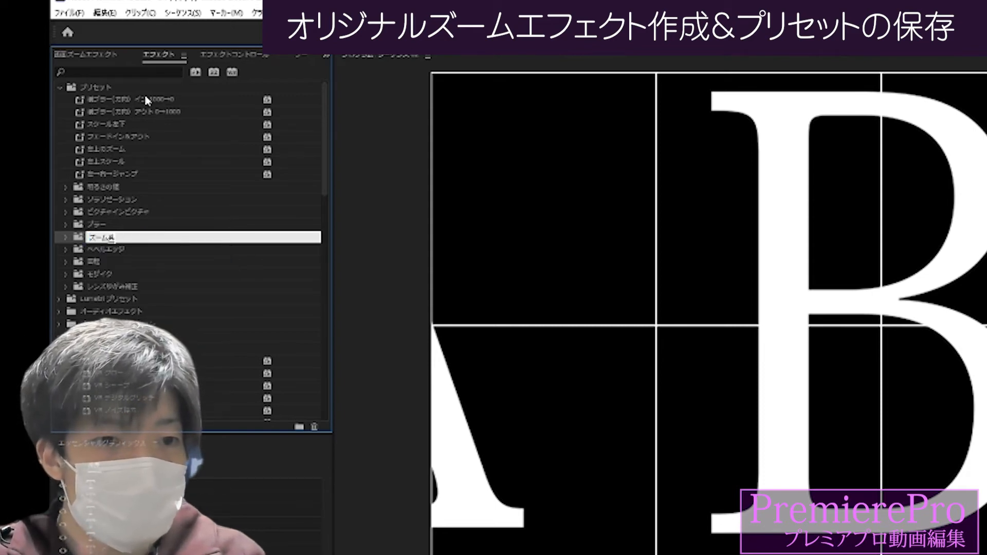
{"action": "type", "text": "エフェ"}
{"action": "key", "text": "Tab"}
{"action": "key", "text": "Return"}
{"action": "key", "text": "Return"}
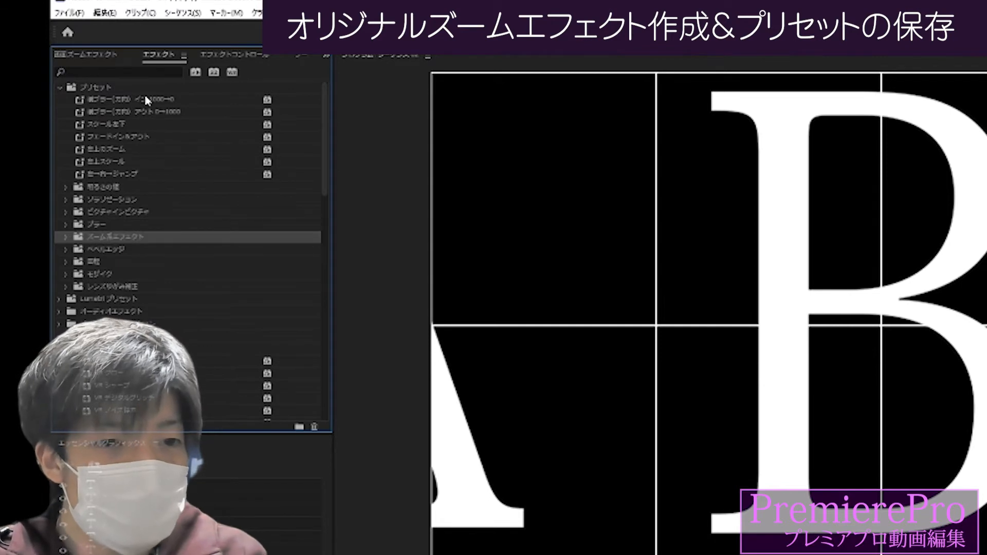
Move the 左上のズーム preset into the ズーム系エフェクト bin and expand the bin
{"action": "left_click_drag", "start_coordinate": [117, 149], "coordinate": [116, 240]}
{"action": "left_click", "coordinate": [66, 224]}
{"action": "left_click", "coordinate": [135, 239]}
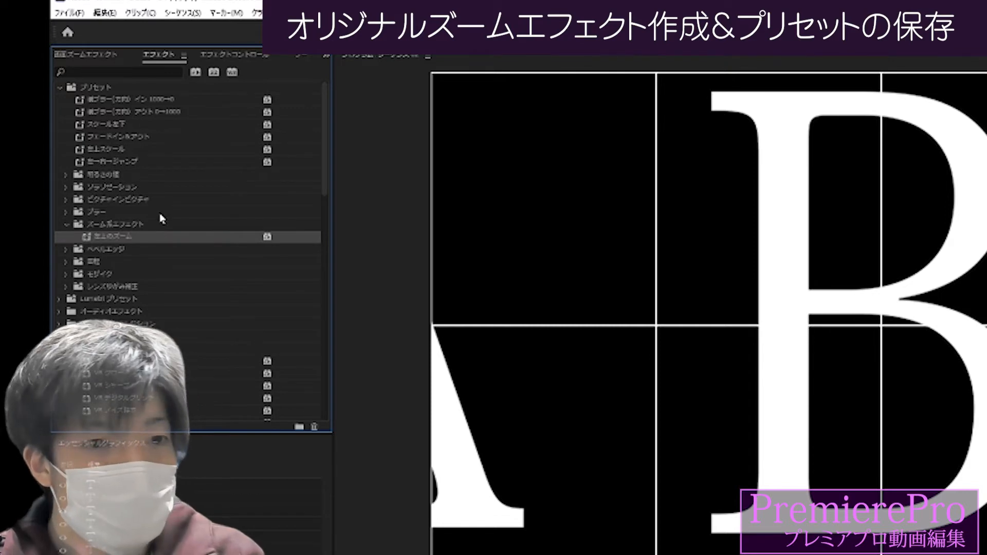
Reposition the graphic clip horizontally to centre the letter C and save its Motion as a preset named 右上ズーム
{"action": "left_click", "coordinate": [115, 56]}
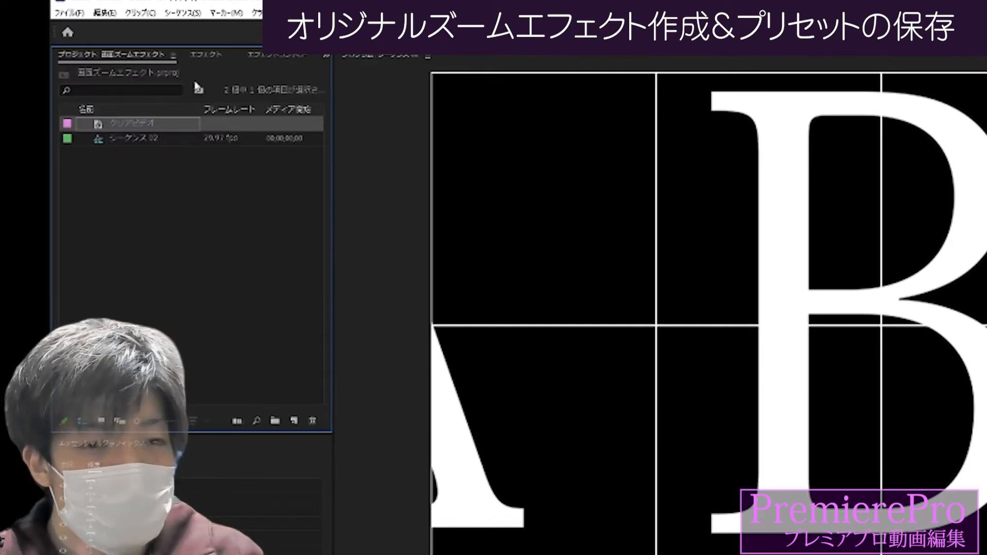
{"action": "left_click", "coordinate": [212, 57]}
{"action": "left_click", "coordinate": [278, 55]}
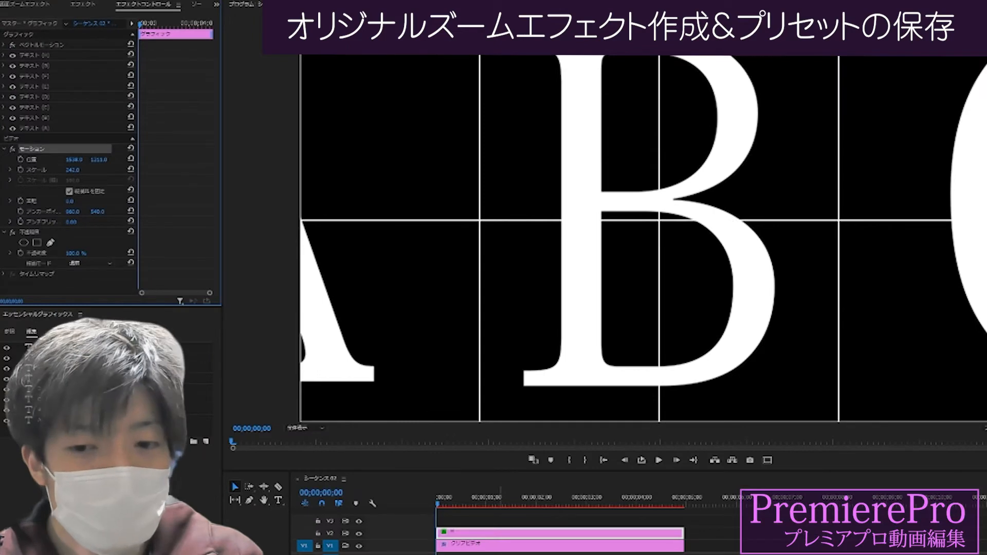
{"action": "left_click_drag", "start_coordinate": [75, 159], "coordinate": [3, 160]}
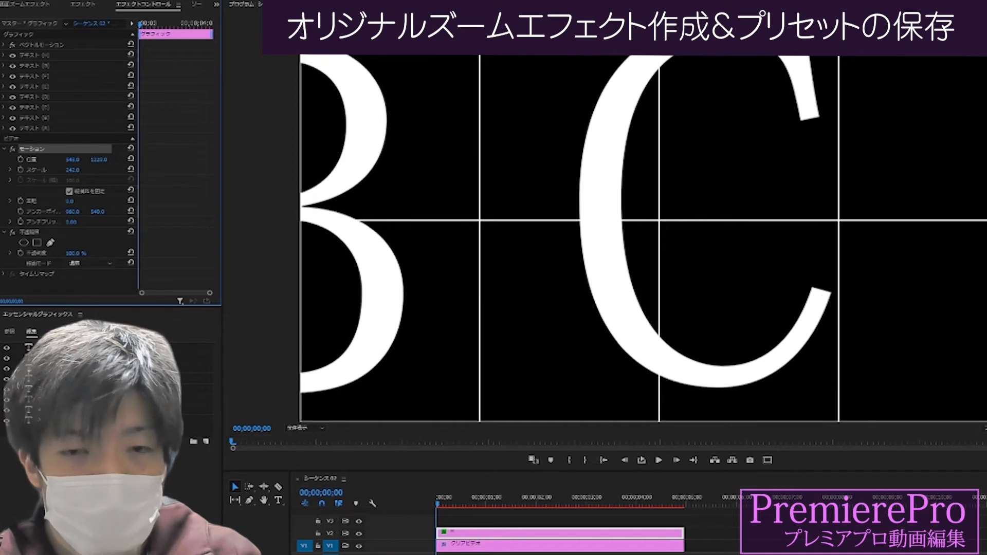
{"action": "right_click", "coordinate": [58, 148]}
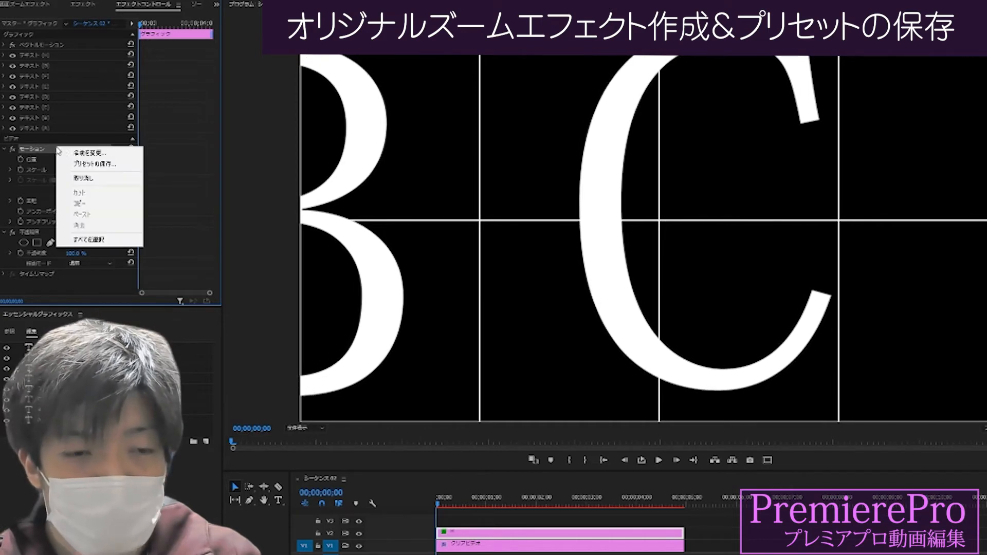
{"action": "left_click", "coordinate": [90, 164]}
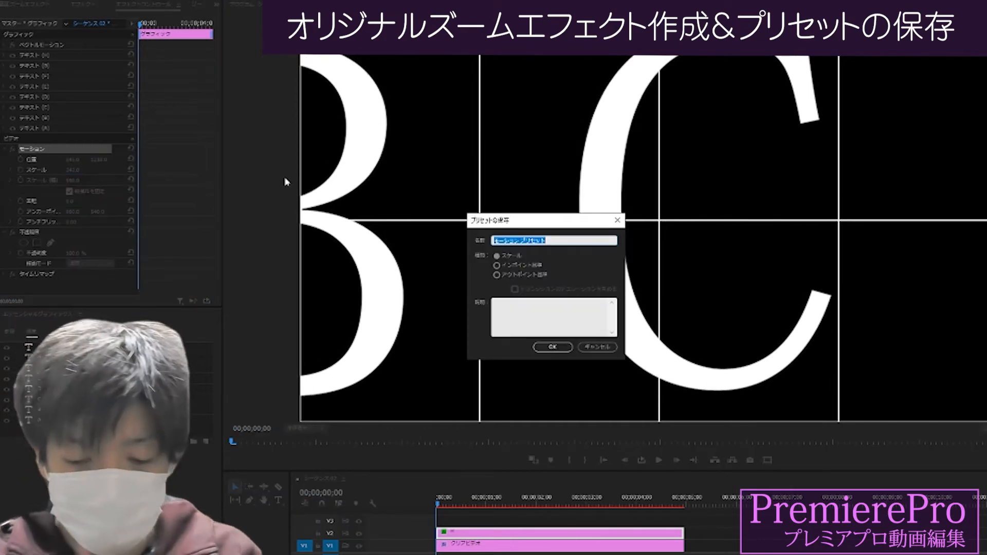
{"action": "type", "text": "右上z"}
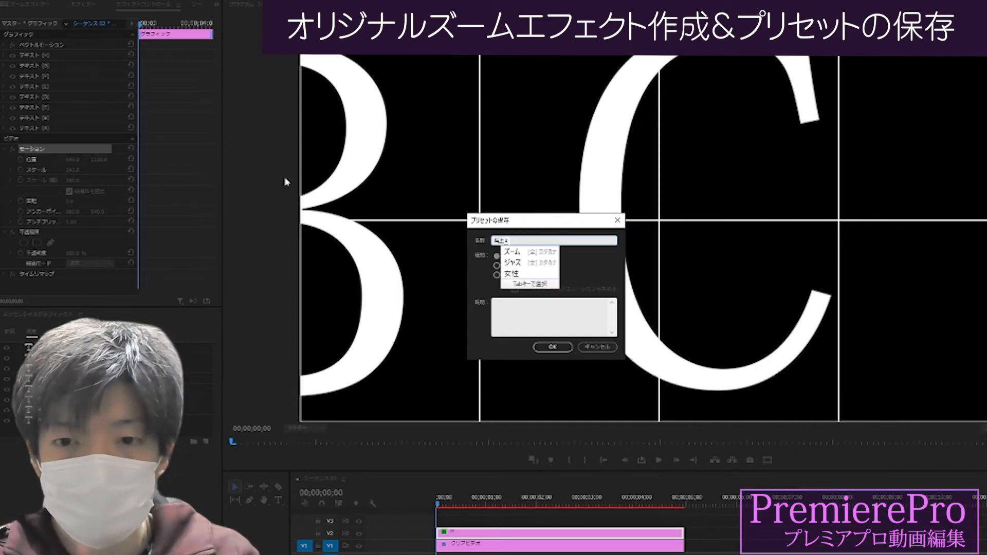
{"action": "type", "text": "ズームズーム"}
{"action": "key", "text": "Return"}
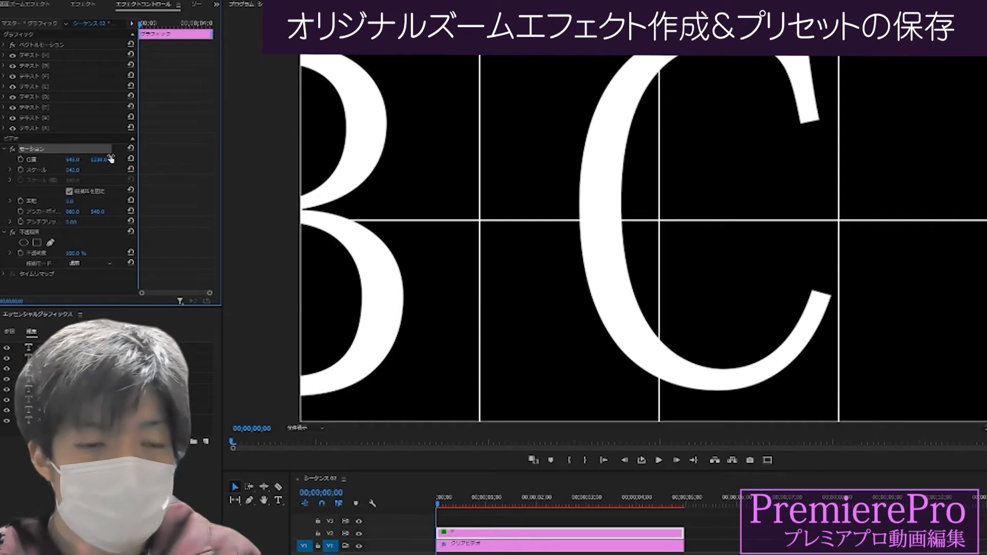
Set the vertical Motion position to about -62 to frame the letter G and save Motion as a preset named 右下のズーム
{"action": "left_click_drag", "start_coordinate": [97, 159], "coordinate": [49, 159]}
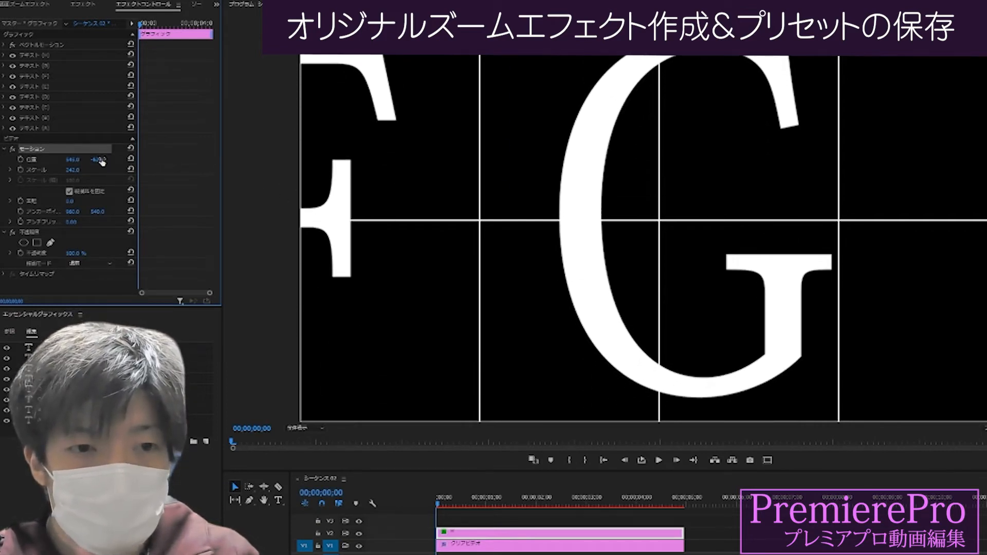
{"action": "right_click", "coordinate": [71, 149]}
{"action": "left_click", "coordinate": [103, 166]}
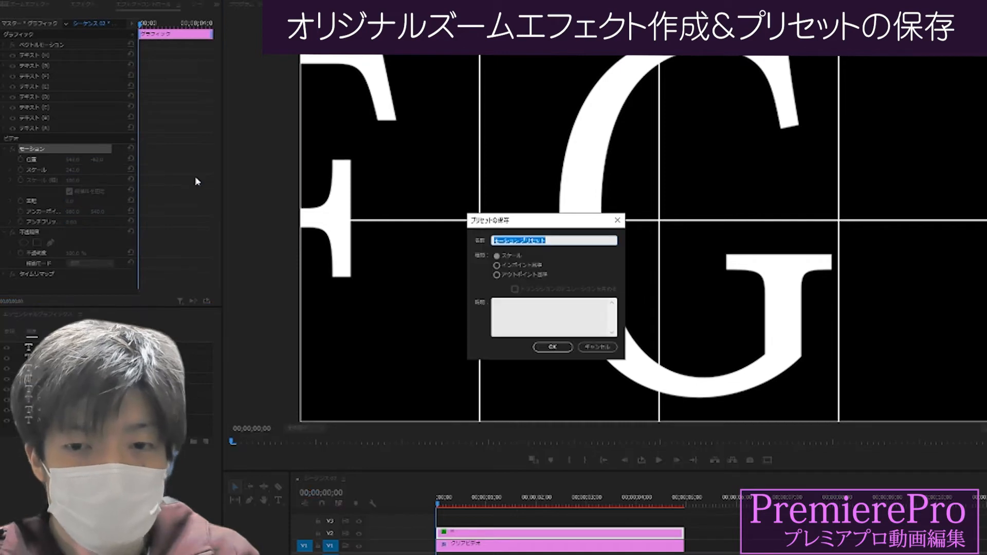
{"action": "type", "text": "みぎした"}
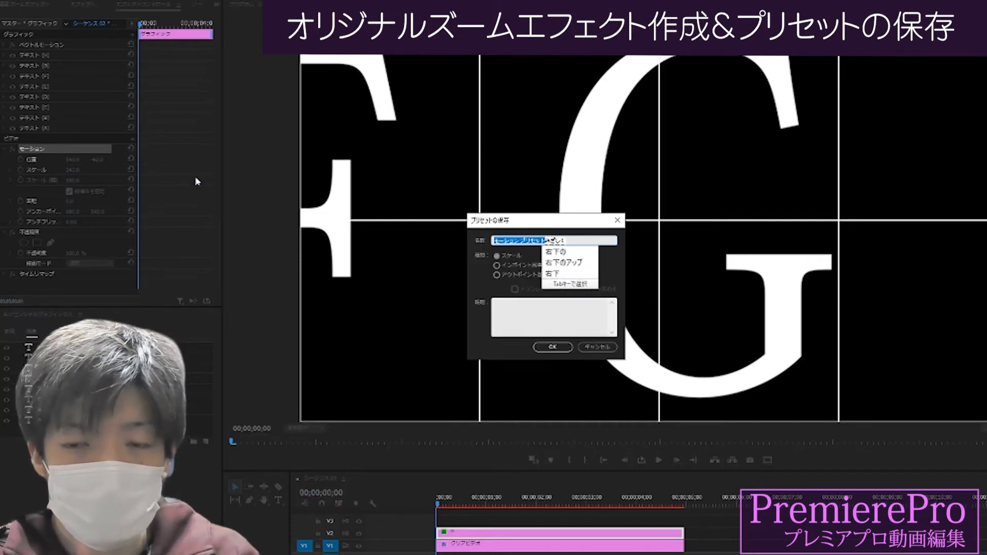
{"action": "key", "text": "space"}
{"action": "key", "text": "Return"}
{"action": "type", "text": "ず"}
{"action": "key", "text": "Tab"}
{"action": "key", "text": "Return"}
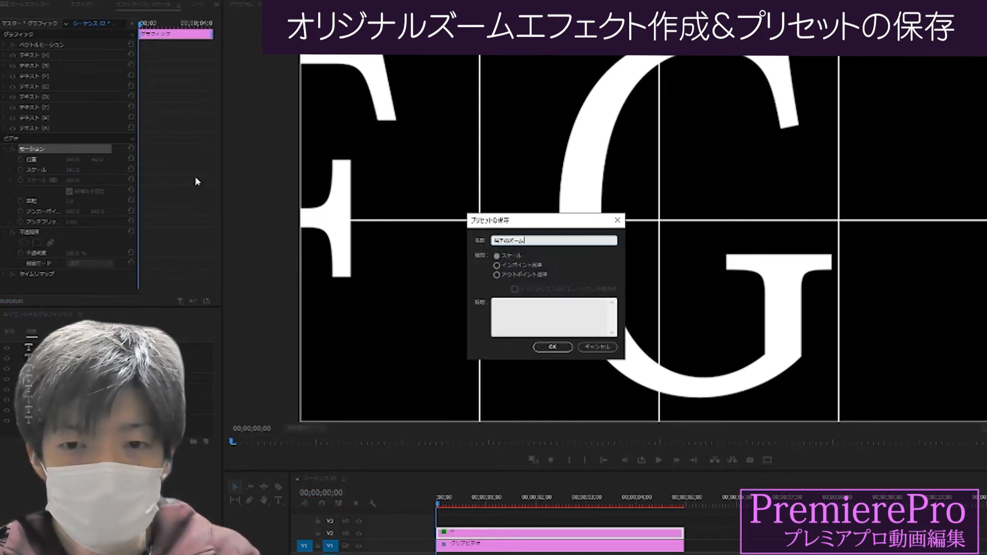
{"action": "key", "text": "Return"}
Reposition the graphic clip horizontally to frame the letter F and save its Motion as a preset named 左下のズーム
{"action": "left_click_drag", "start_coordinate": [73, 159], "coordinate": [545, 160]}
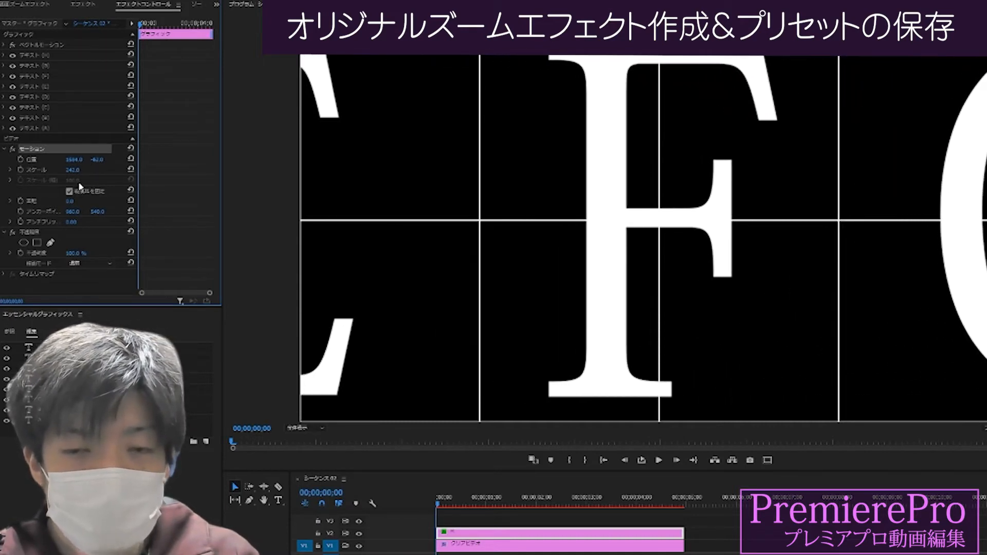
{"action": "right_click", "coordinate": [78, 151]}
{"action": "left_click", "coordinate": [115, 162]}
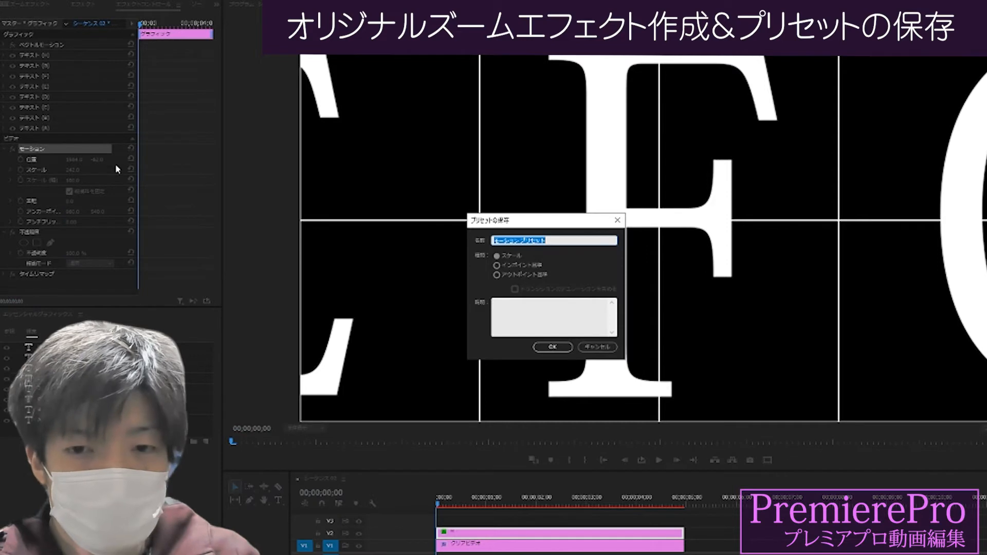
{"action": "type", "text": "ひだ"}
{"action": "type", "text": "りした"}
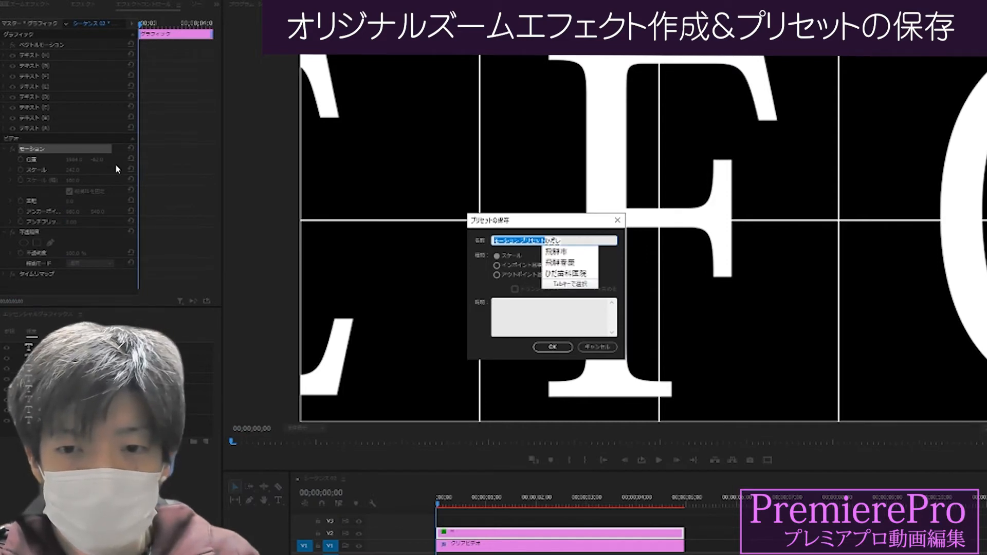
{"action": "key", "text": "space"}
{"action": "key", "text": "Return"}
{"action": "type", "text": "ず"}
{"action": "key", "text": "Tab"}
{"action": "key", "text": "Return"}
{"action": "key", "text": "Return"}
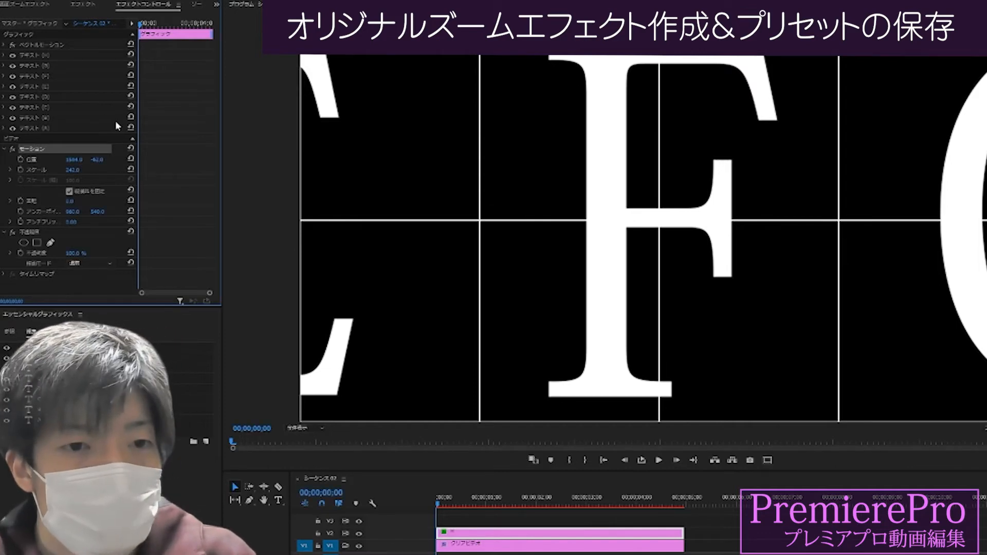
Save the project and move the 右下のズーム, 左上スケール and 左下のズーム presets into the ズーム系エフェクト bin
{"action": "key", "text": "ctrl+s"}
{"action": "left_click", "coordinate": [84, 6]}
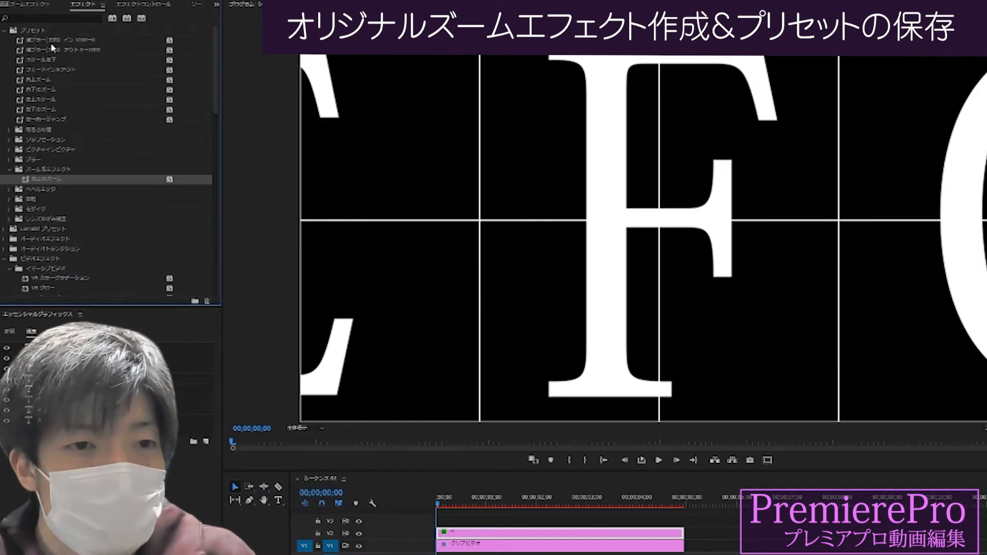
{"action": "left_click", "coordinate": [48, 88]}
{"action": "left_click", "coordinate": [48, 80]}
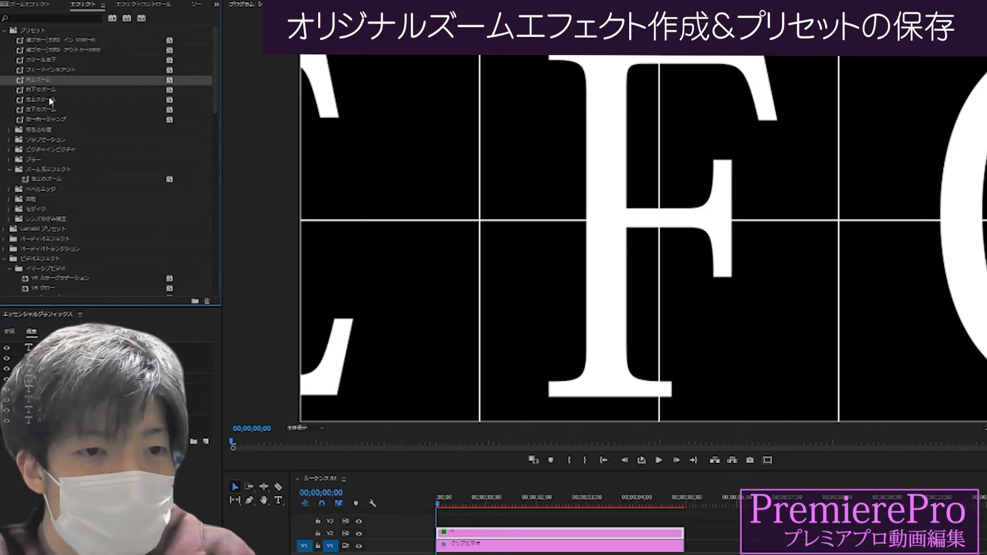
{"action": "left_click", "coordinate": [50, 99]}
{"action": "left_click_drag", "start_coordinate": [50, 102], "coordinate": [55, 151]}
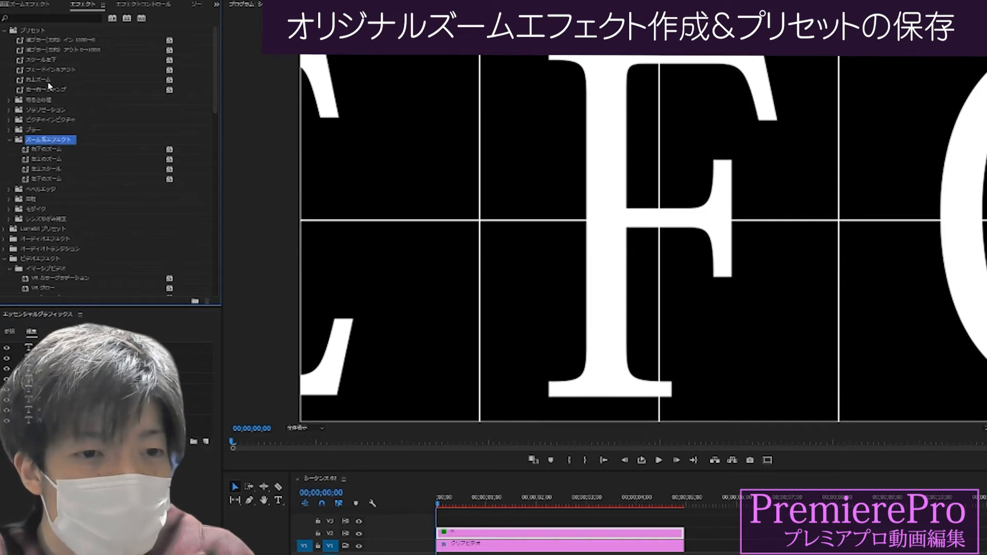
Return the 左上スケール preset to the main presets folder and move the 右上ズーム preset into the ズーム系エフェクト bin
{"action": "left_click", "coordinate": [50, 170]}
{"action": "left_click_drag", "start_coordinate": [52, 170], "coordinate": [39, 31]}
{"action": "left_click_drag", "start_coordinate": [52, 77], "coordinate": [46, 153]}
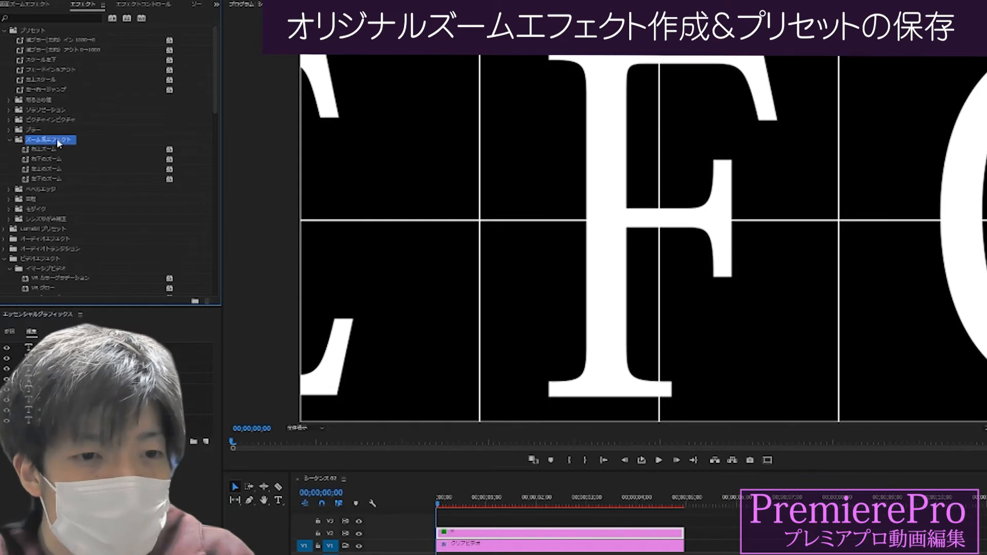
Rename the 右上ズーム preset to 右上のズーム through its preset properties
{"action": "right_click", "coordinate": [50, 149]}
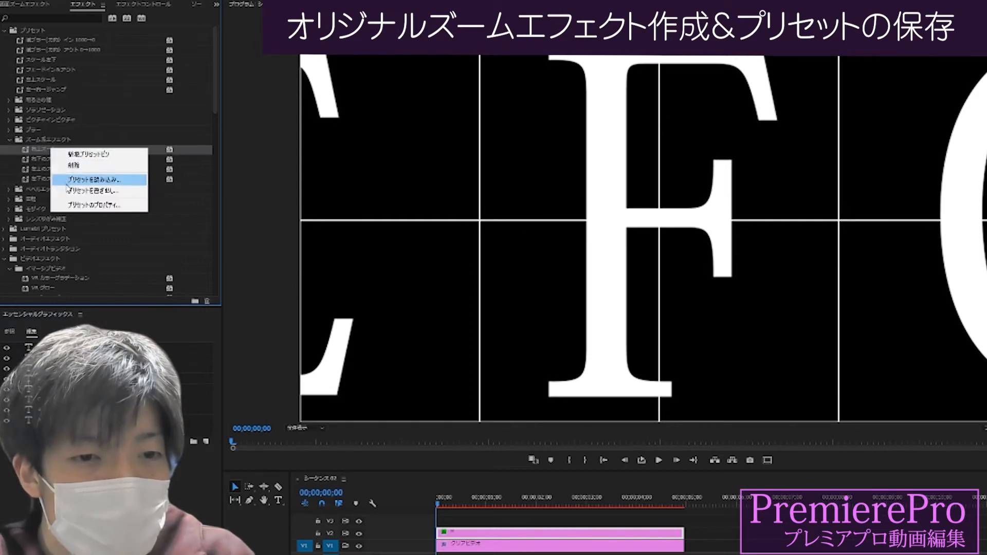
{"action": "left_click", "coordinate": [124, 205]}
{"action": "left_click", "coordinate": [501, 240]}
{"action": "type", "text": "の"}
{"action": "key", "text": "Return"}
{"action": "key", "text": "Return"}
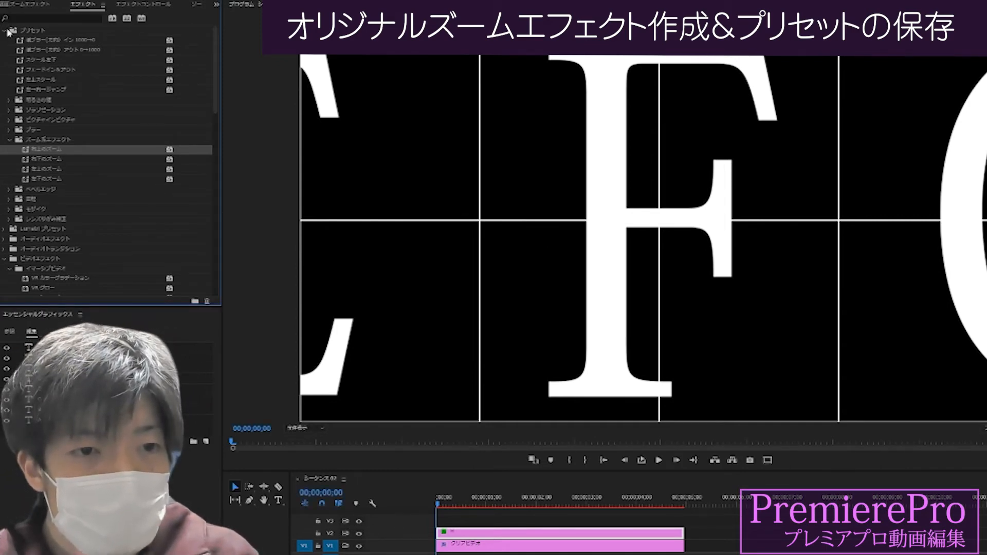
Collapse the video effects folder and review the zoom presets in the ズーム系エフェクト bin
{"action": "left_click", "coordinate": [6, 30]}
{"action": "left_click", "coordinate": [8, 74]}
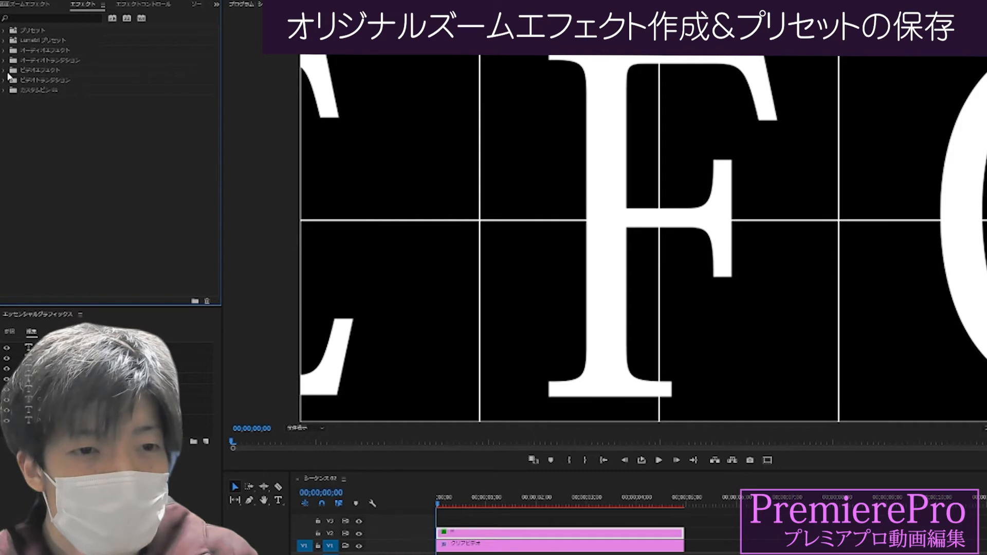
{"action": "left_click", "coordinate": [7, 31]}
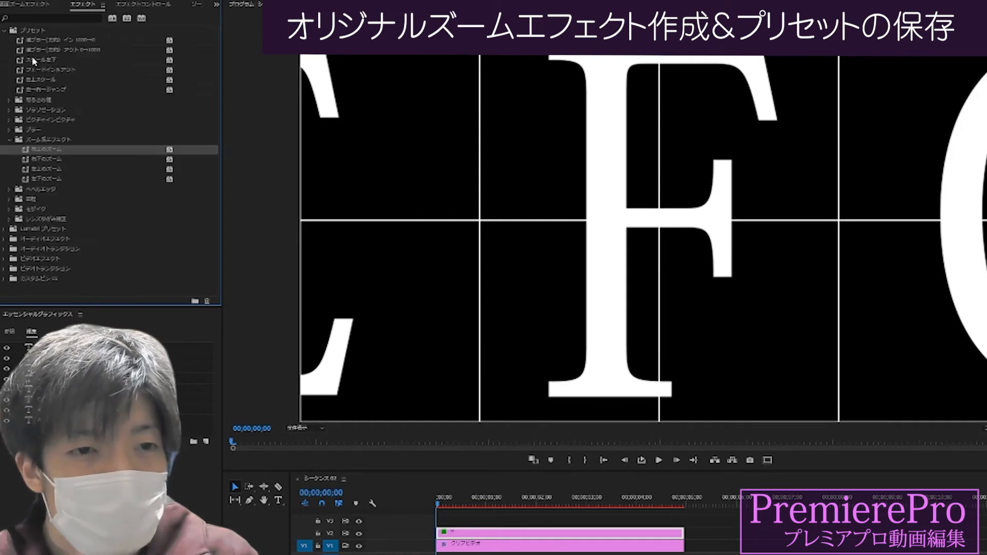
{"action": "left_click", "coordinate": [41, 101]}
{"action": "left_click", "coordinate": [42, 111]}
{"action": "left_click", "coordinate": [43, 141]}
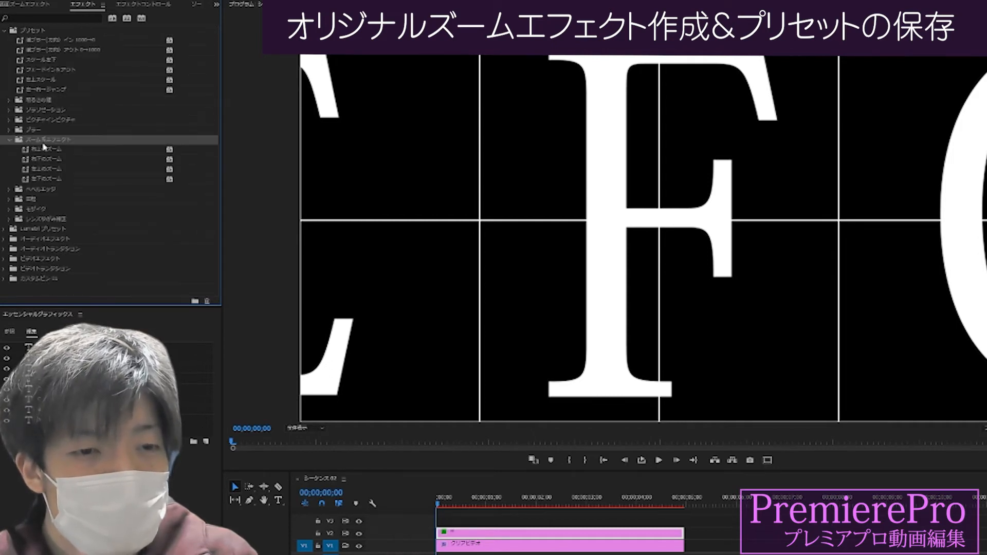
{"action": "left_click", "coordinate": [64, 178]}
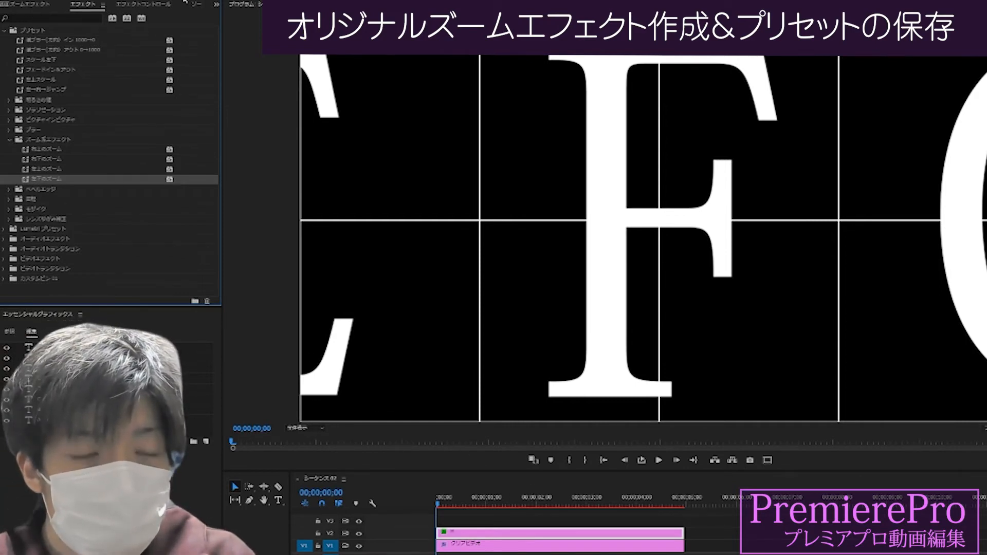
Reset the graphic clip's Motion position and scale to their defaults
{"action": "left_click", "coordinate": [150, 4]}
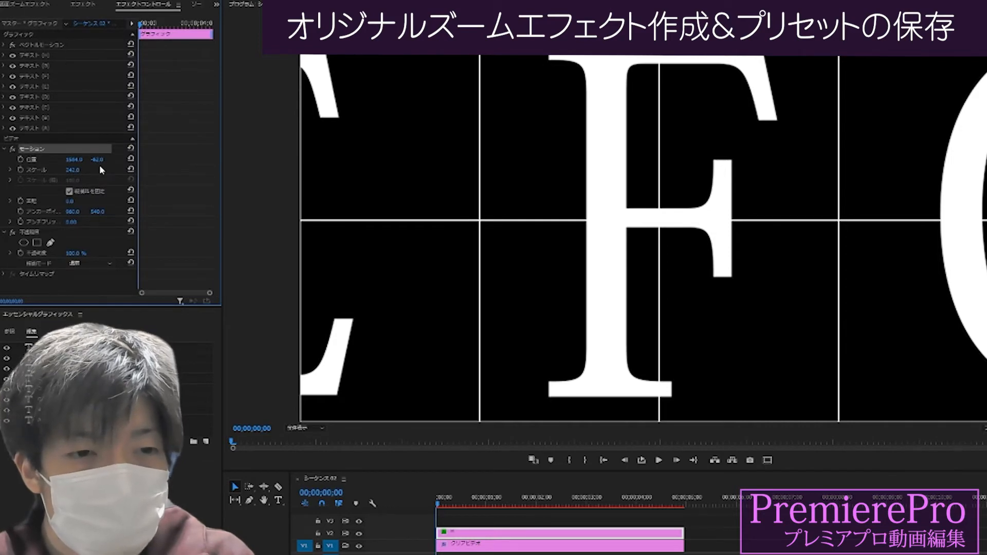
{"action": "left_click", "coordinate": [131, 159]}
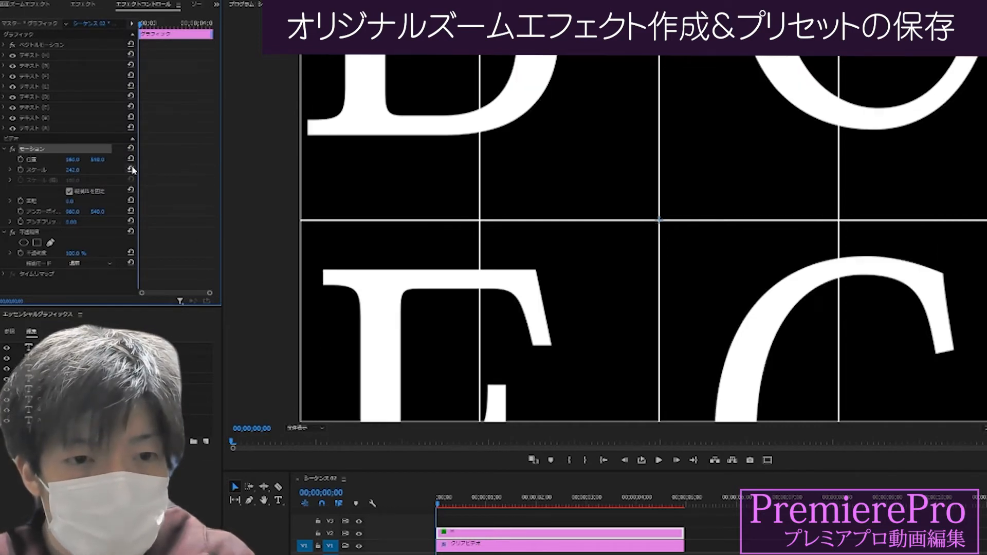
{"action": "left_click", "coordinate": [132, 169]}
{"action": "left_click_drag", "start_coordinate": [447, 502], "coordinate": [383, 511]}
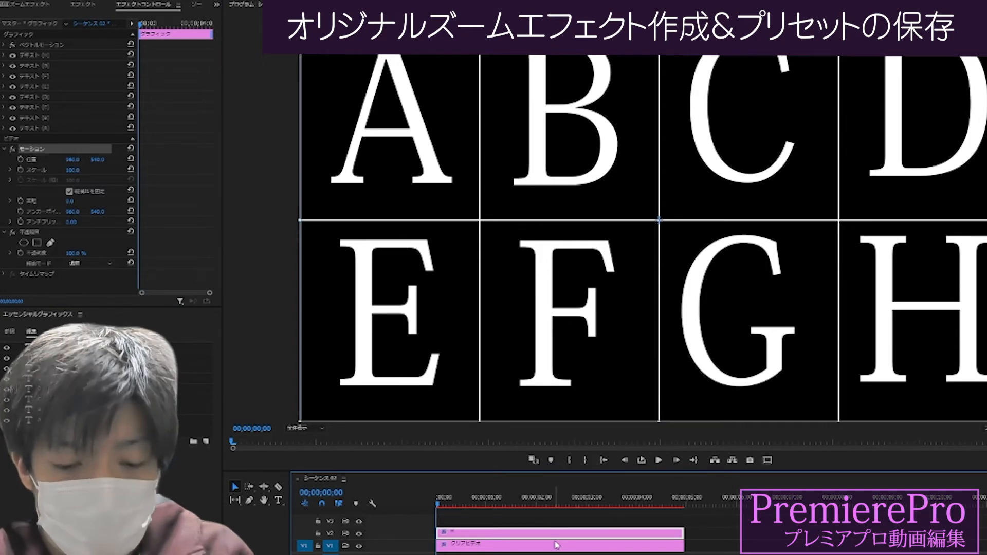
Cut the graphic clip on V2 at four points within its first two seconds and play the sequence back
{"action": "key", "text": "c"}
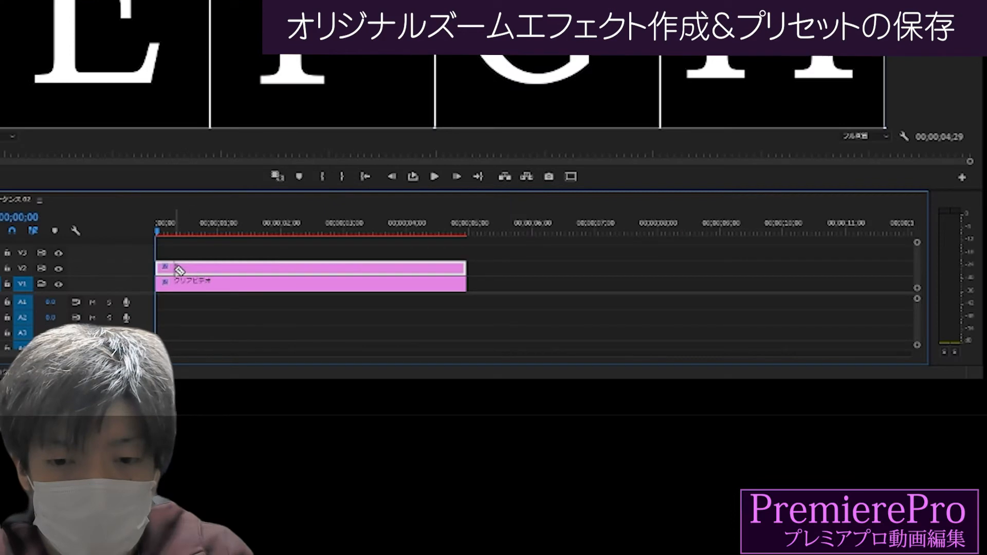
{"action": "left_click", "coordinate": [175, 268]}
{"action": "left_click", "coordinate": [209, 269]}
{"action": "left_click", "coordinate": [226, 268]}
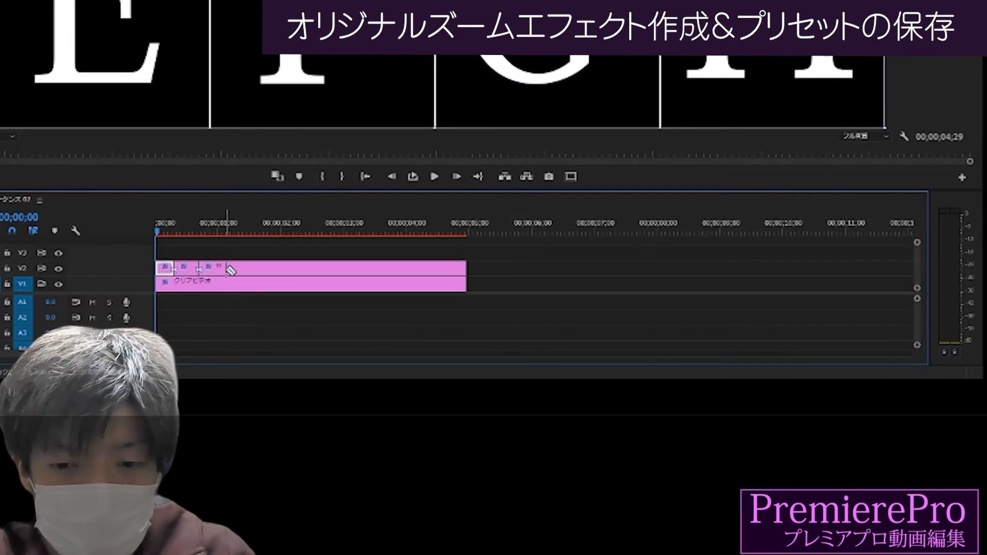
{"action": "left_click", "coordinate": [256, 268]}
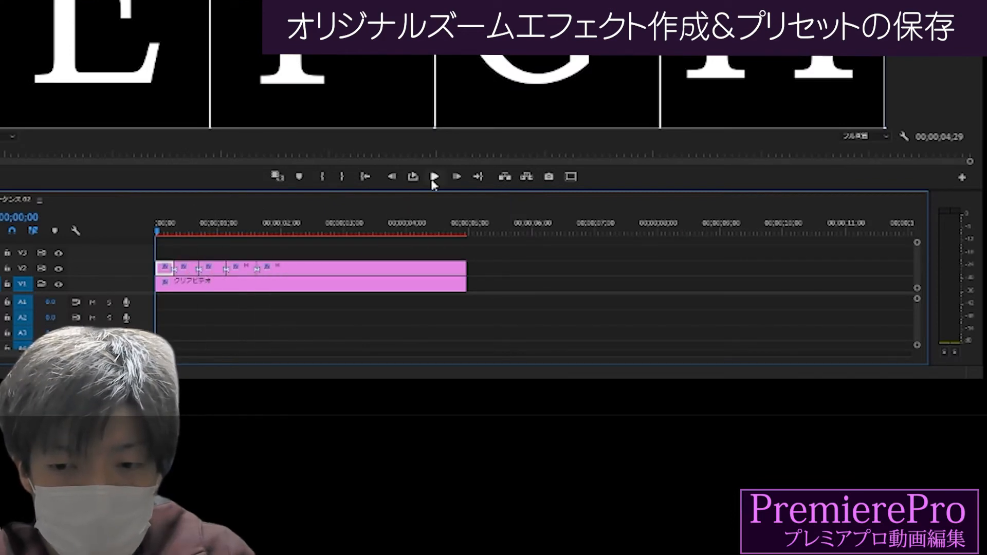
{"action": "left_click", "coordinate": [433, 178]}
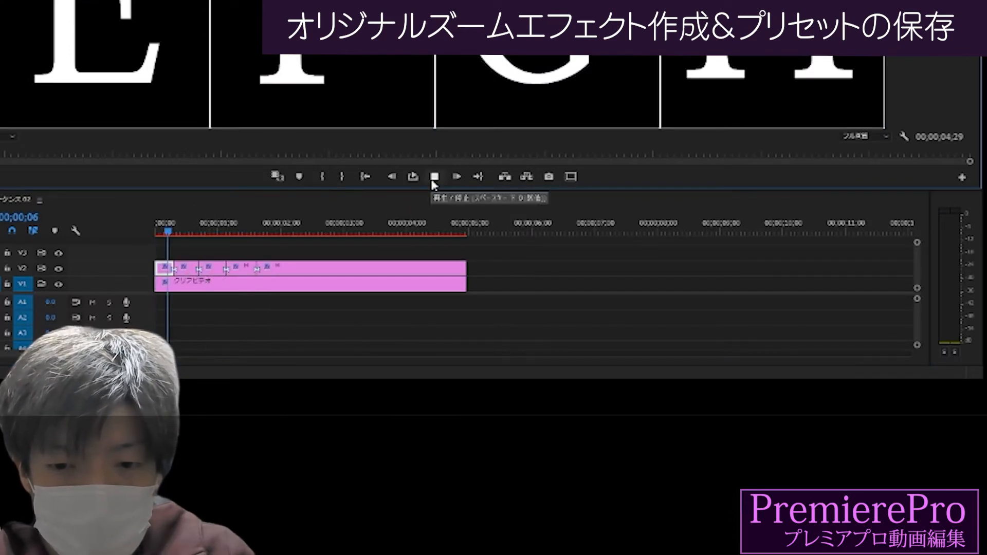
{"action": "left_click", "coordinate": [433, 178]}
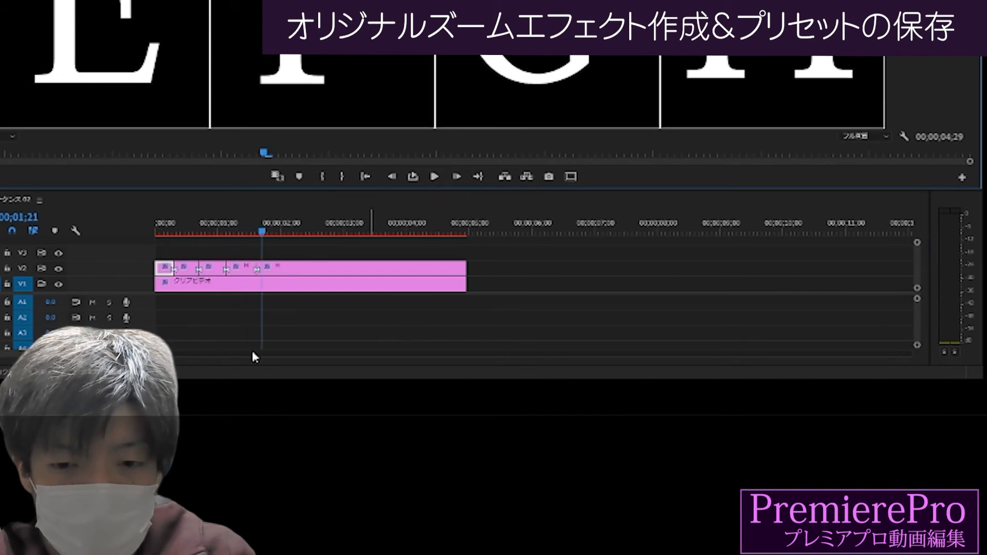
Apply the 右上のズーム preset to the first segment of the graphic clip on V2
{"action": "left_click_drag", "start_coordinate": [97, 353], "coordinate": [14, 354]}
{"action": "left_click", "coordinate": [229, 269]}
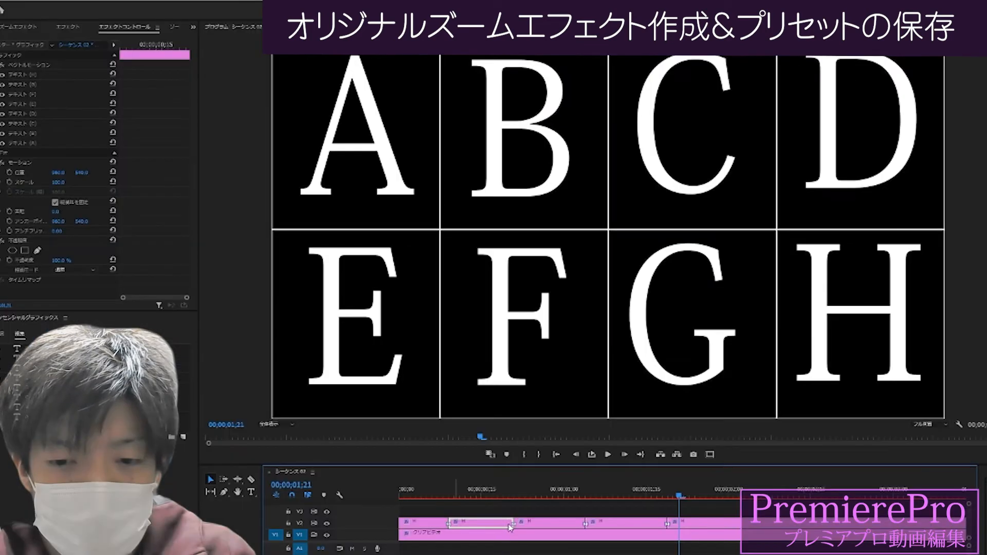
{"action": "left_click", "coordinate": [549, 523]}
{"action": "left_click", "coordinate": [607, 523]}
{"action": "left_click_drag", "start_coordinate": [460, 491], "coordinate": [415, 494]}
{"action": "left_click", "coordinate": [437, 524]}
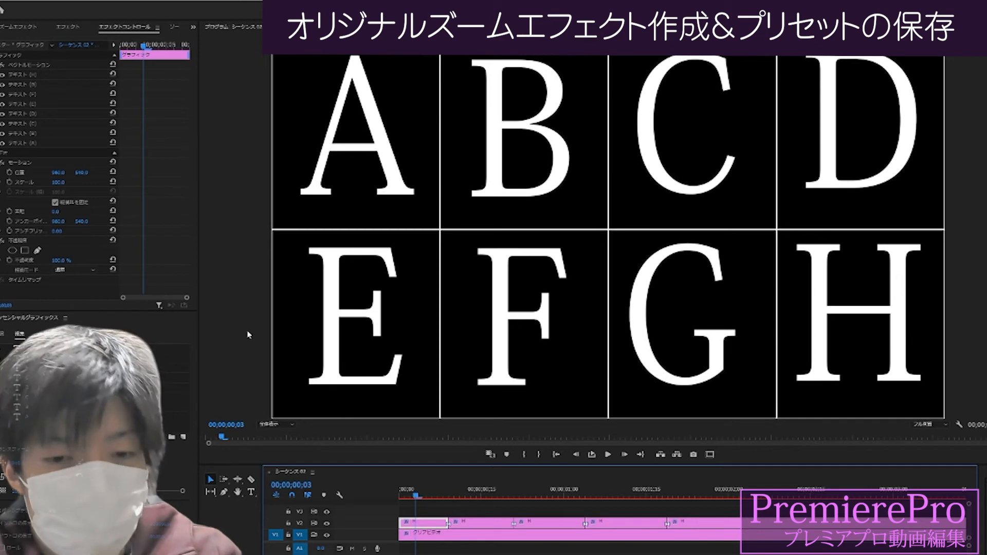
{"action": "left_click", "coordinate": [68, 26]}
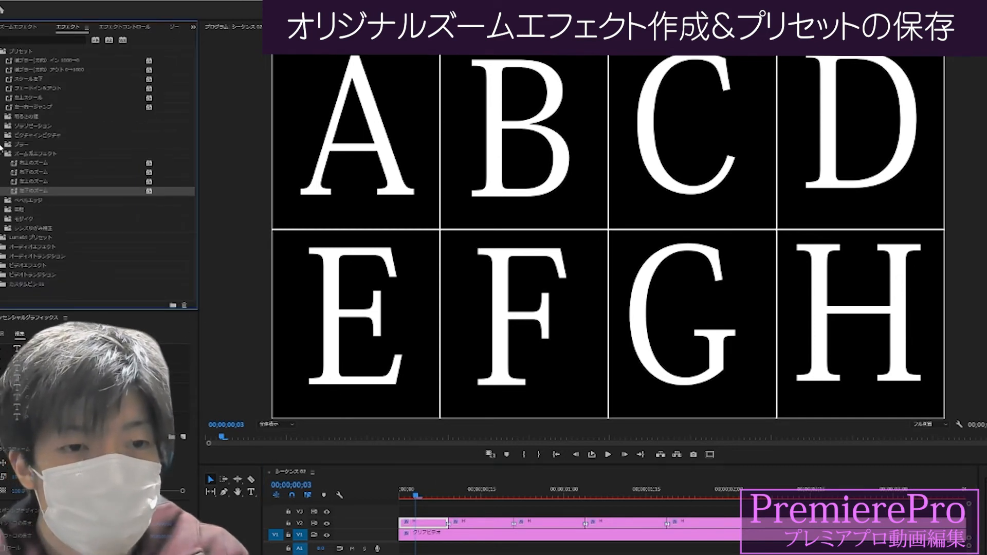
{"action": "left_click_drag", "start_coordinate": [43, 162], "coordinate": [223, 269]}
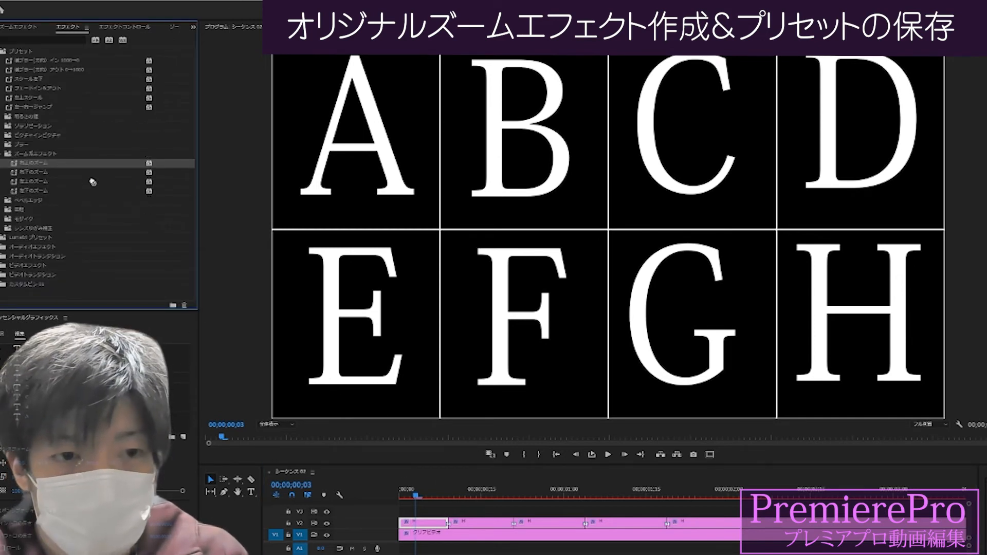
{"action": "left_click_drag", "start_coordinate": [31, 163], "coordinate": [415, 523]}
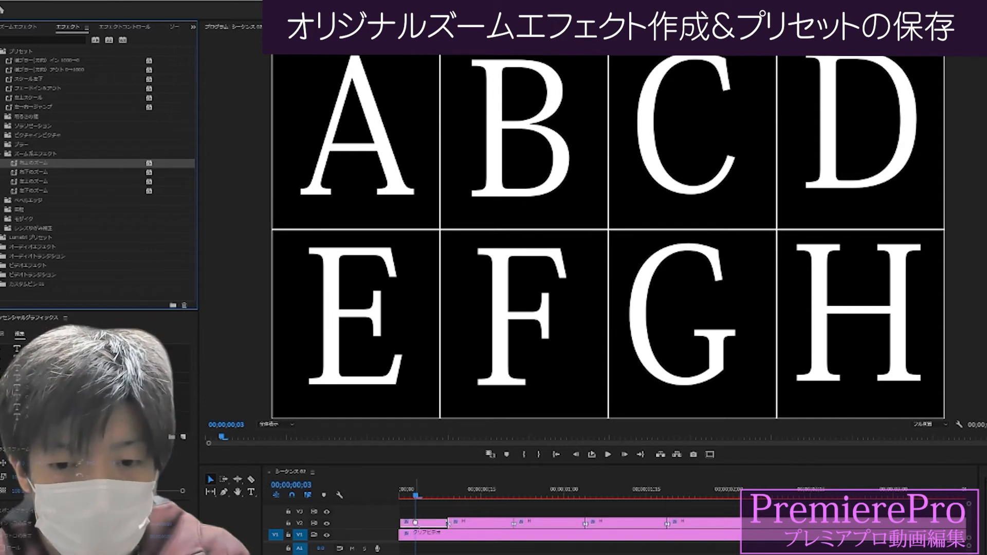
Apply the 右下, 左上 and 左下のズーム presets to the second, third and fourth graphic segments respectively, and preview the zooms
{"action": "left_click_drag", "start_coordinate": [34, 172], "coordinate": [484, 523]}
{"action": "left_click_drag", "start_coordinate": [50, 181], "coordinate": [538, 523]}
{"action": "left_click_drag", "start_coordinate": [43, 191], "coordinate": [602, 522]}
{"action": "left_click", "coordinate": [608, 455]}
{"action": "left_click", "coordinate": [607, 455]}
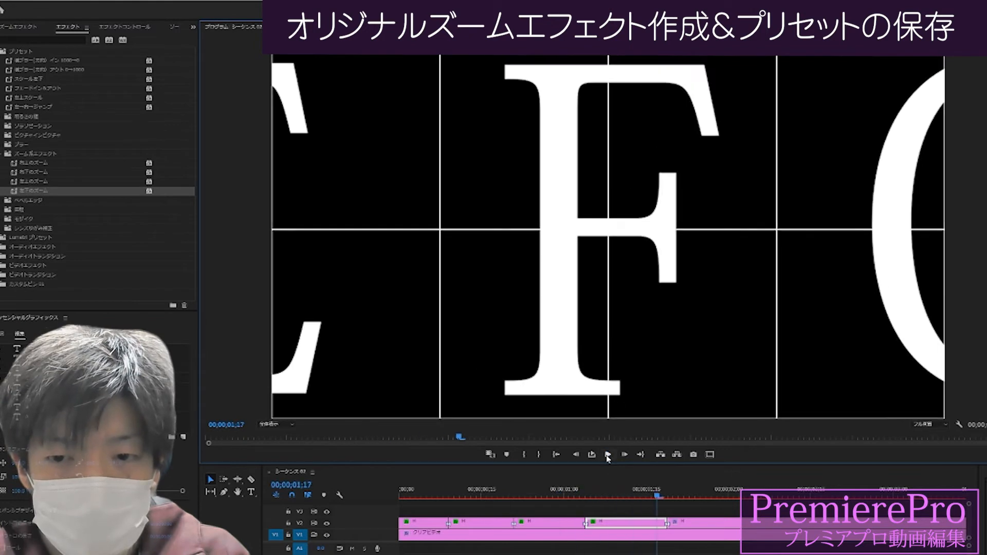
{"action": "left_click", "coordinate": [419, 491]}
{"action": "left_click_drag", "start_coordinate": [418, 491], "coordinate": [657, 501]}
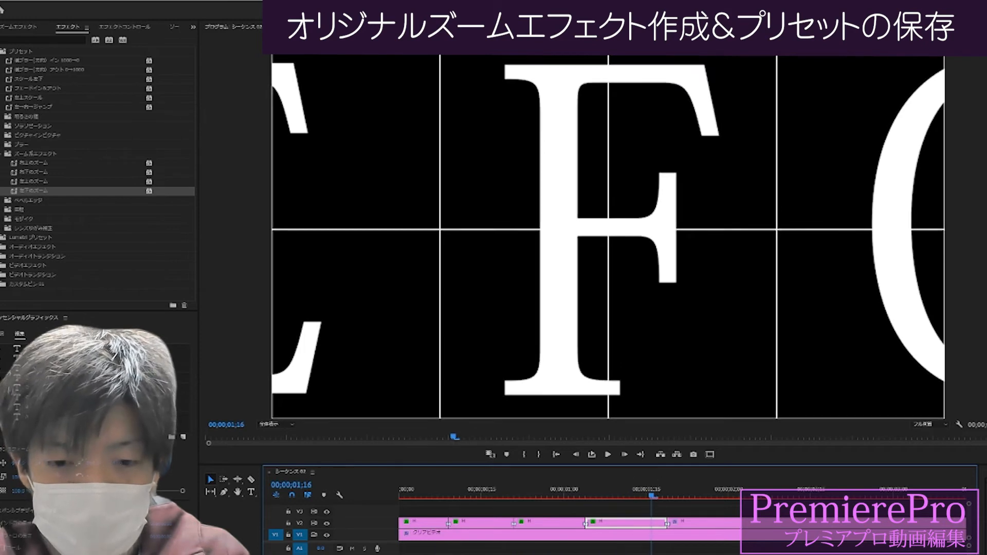
Apply the 左上のズーム preset to the fifth graphic segment on V2 and 左下のズーム to the sixth
{"action": "key", "text": "minus"}
{"action": "key", "text": "minus"}
{"action": "key", "text": "equal"}
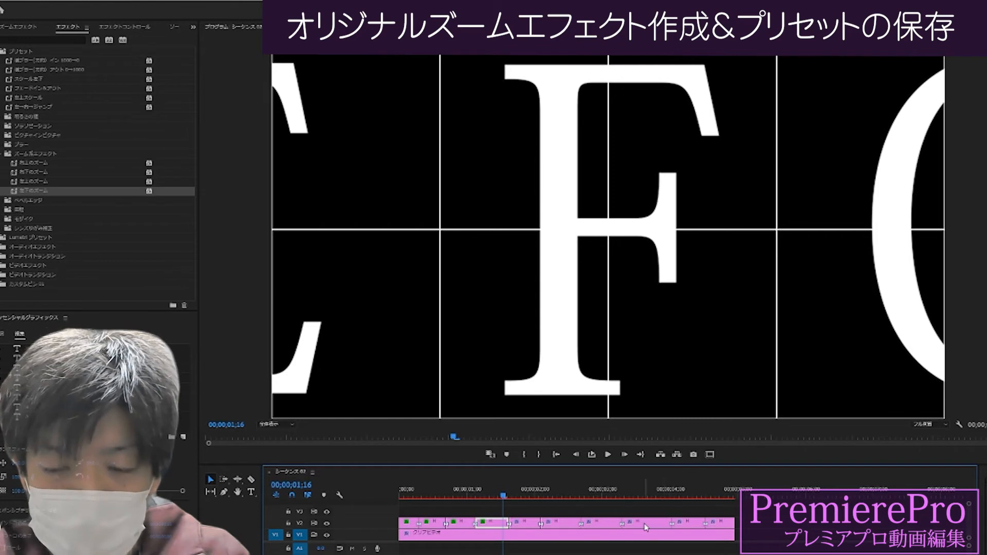
{"action": "left_click_drag", "start_coordinate": [39, 182], "coordinate": [523, 523]}
{"action": "left_click_drag", "start_coordinate": [35, 190], "coordinate": [125, 208]}
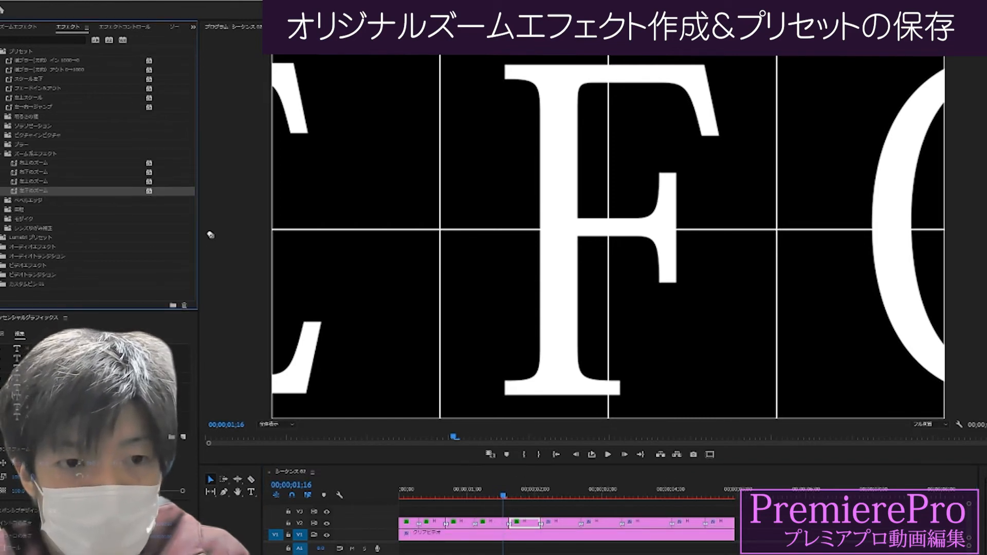
{"action": "left_click_drag", "start_coordinate": [22, 215], "coordinate": [561, 523]}
Apply the 右上, 右下, 左上 and 左下のズーム presets in that order to the seventh through tenth graphic segments
{"action": "left_click_drag", "start_coordinate": [25, 163], "coordinate": [191, 236]}
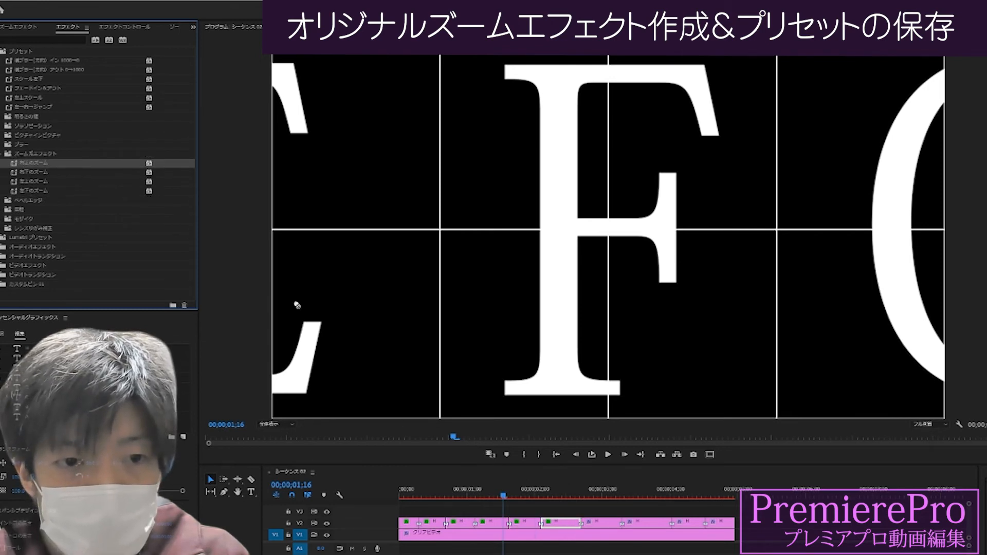
{"action": "left_click_drag", "start_coordinate": [45, 173], "coordinate": [650, 523]}
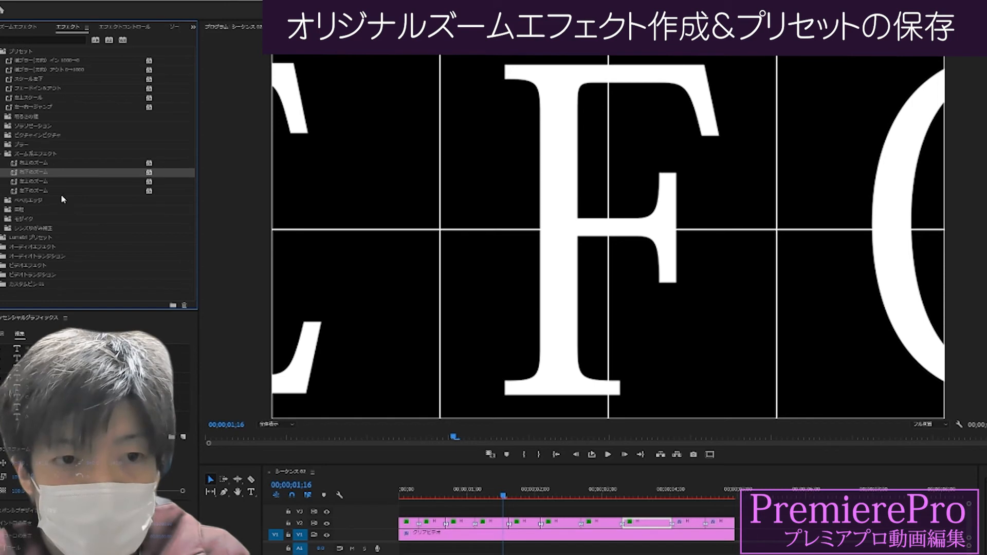
{"action": "left_click_drag", "start_coordinate": [43, 183], "coordinate": [59, 192]}
{"action": "left_click_drag", "start_coordinate": [669, 521], "coordinate": [669, 521]}
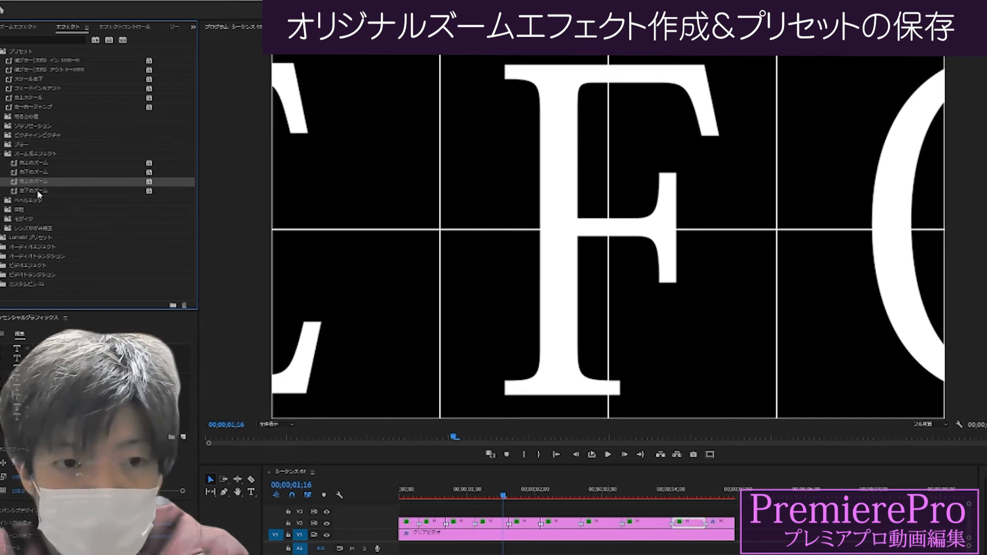
{"action": "left_click_drag", "start_coordinate": [39, 190], "coordinate": [605, 367]}
{"action": "left_click", "coordinate": [605, 474]}
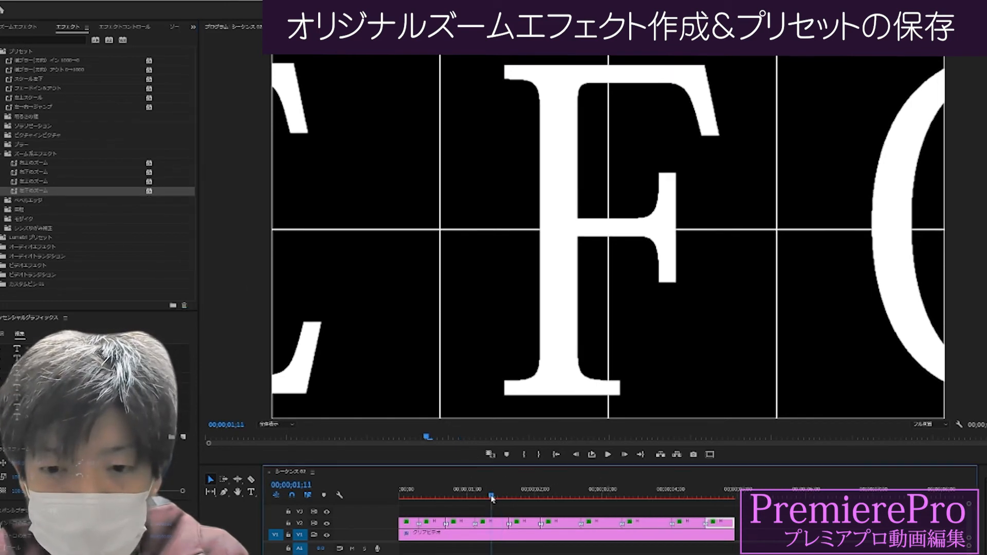
Play the sequence from the start with looping to check the zooms across all graphic segments
{"action": "key", "text": "Home"}
{"action": "left_click", "coordinate": [607, 456]}
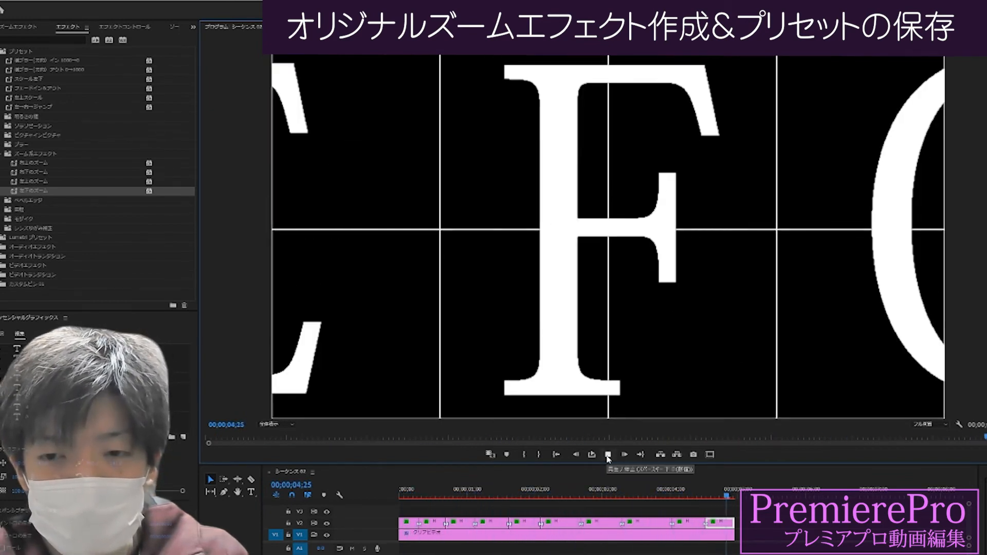
{"action": "left_click", "coordinate": [607, 457]}
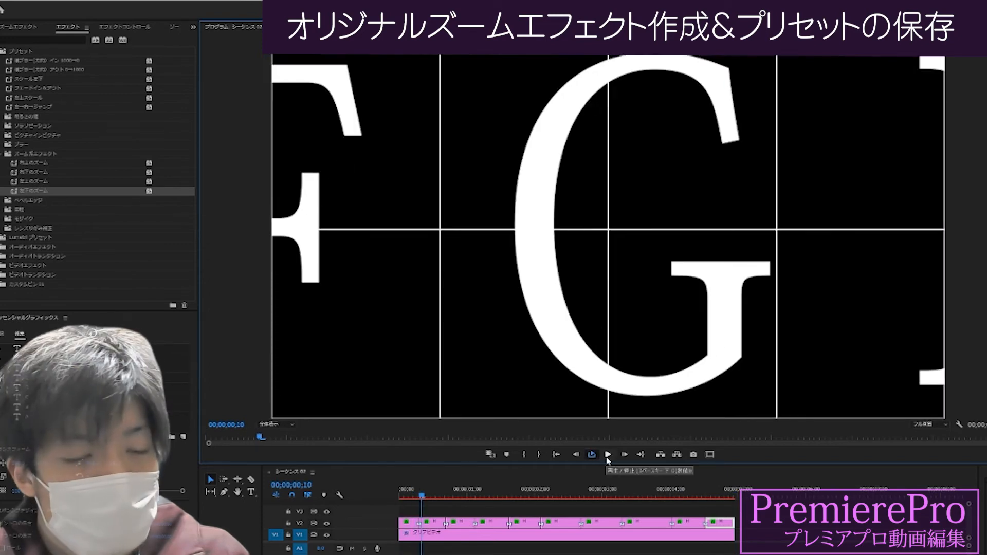
{"action": "left_click", "coordinate": [607, 457]}
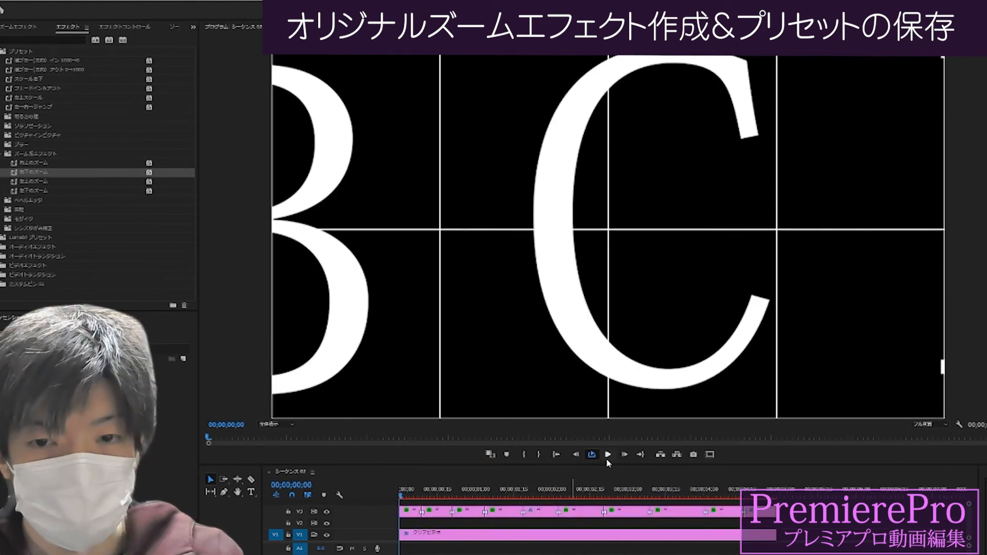
{"action": "left_click", "coordinate": [607, 455]}
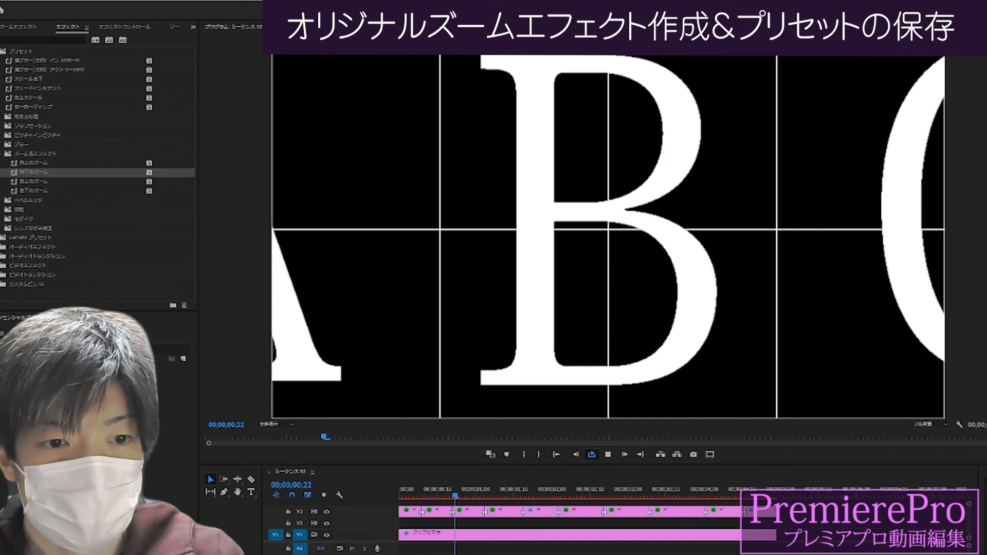
Import another production ID video file into the project and place it at the start of track V2
{"action": "left_click", "coordinate": [22, 28]}
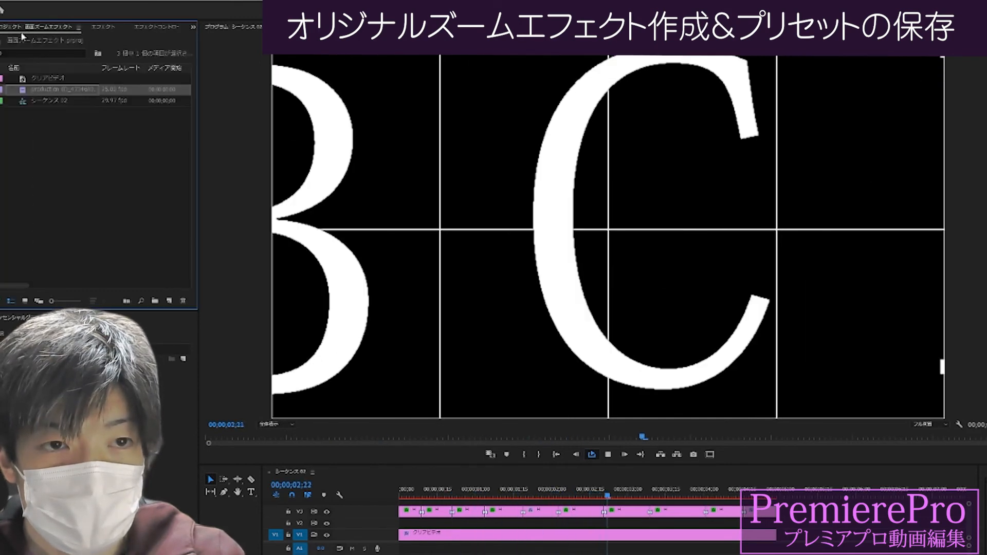
{"action": "left_click_drag", "start_coordinate": [0, 170], "coordinate": [61, 122]}
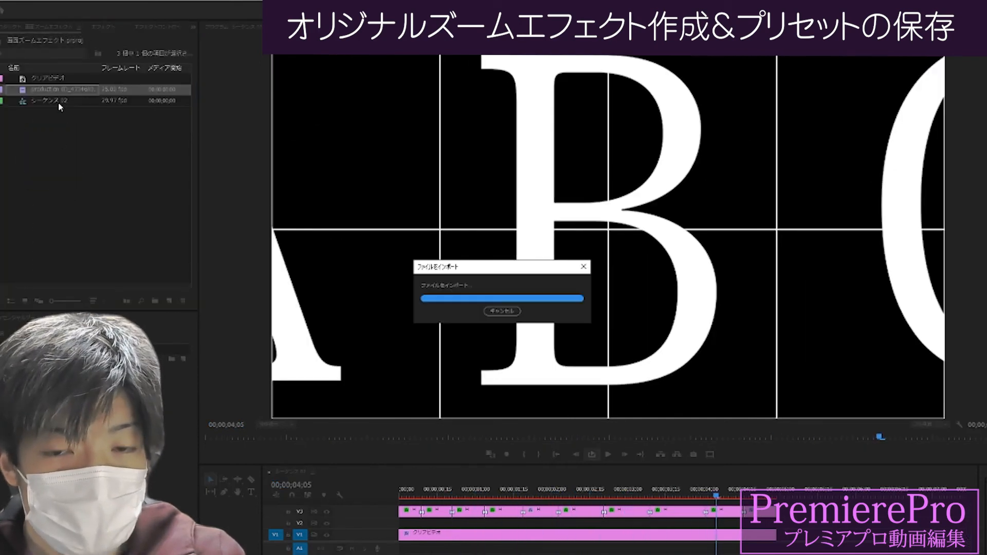
{"action": "left_click_drag", "start_coordinate": [59, 104], "coordinate": [411, 521]}
{"action": "key", "text": "Home"}
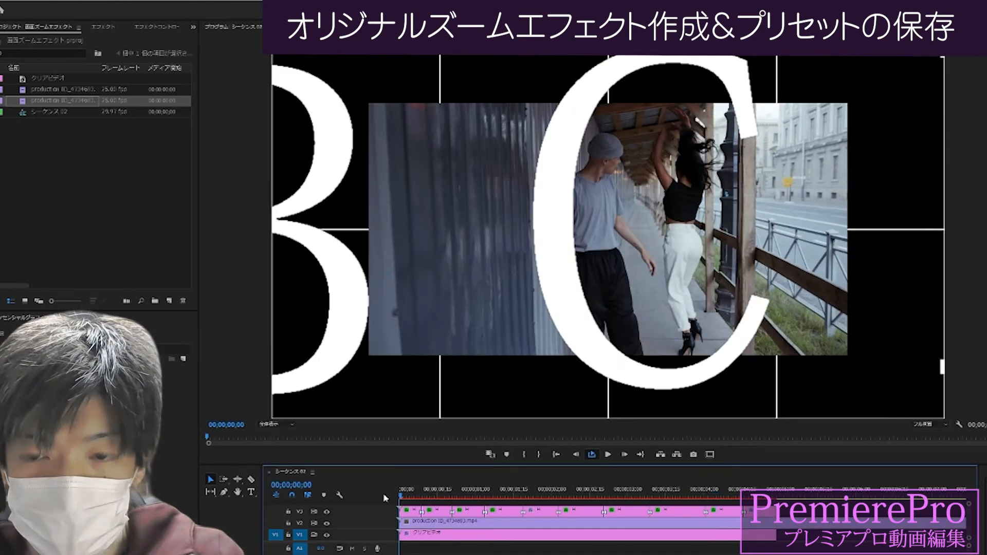
Fit the video clip on V2 to the sequence frame size and play the result
{"action": "right_click", "coordinate": [424, 528]}
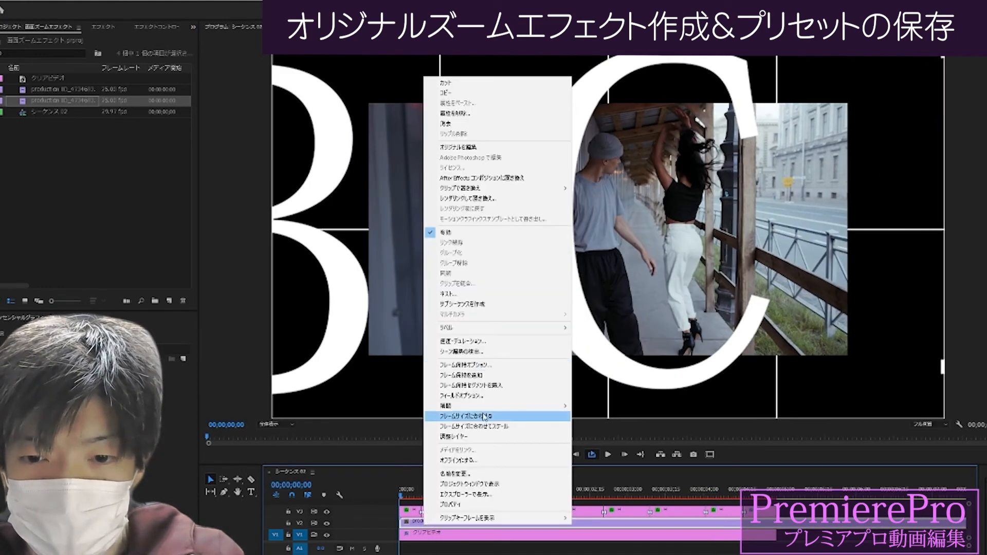
{"action": "left_click", "coordinate": [566, 429]}
{"action": "left_click", "coordinate": [607, 454]}
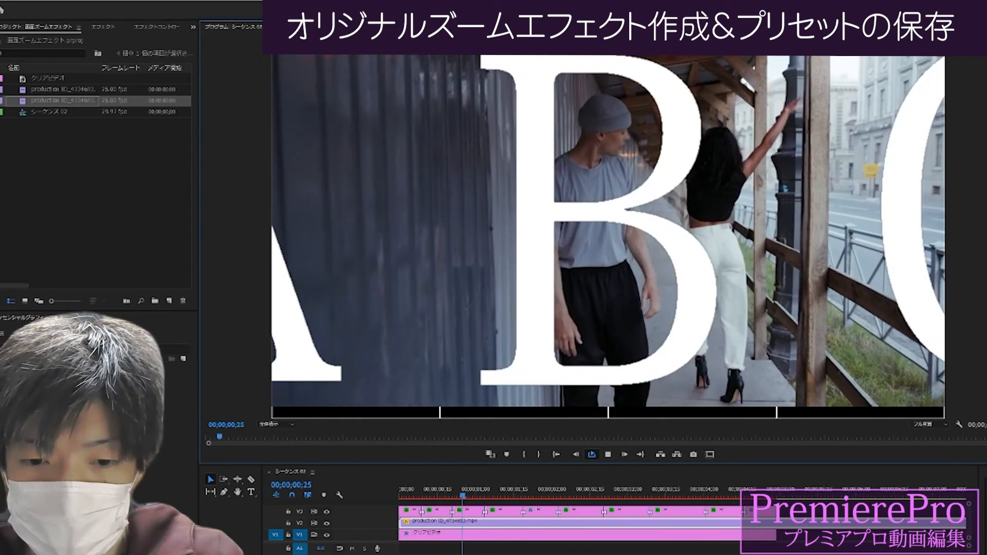
Trim the end of the video clip on V2 to line up with the end of the clips on V1 and V3
{"action": "key", "text": "backslash"}
{"action": "left_click_drag", "start_coordinate": [535, 554], "coordinate": [601, 554]}
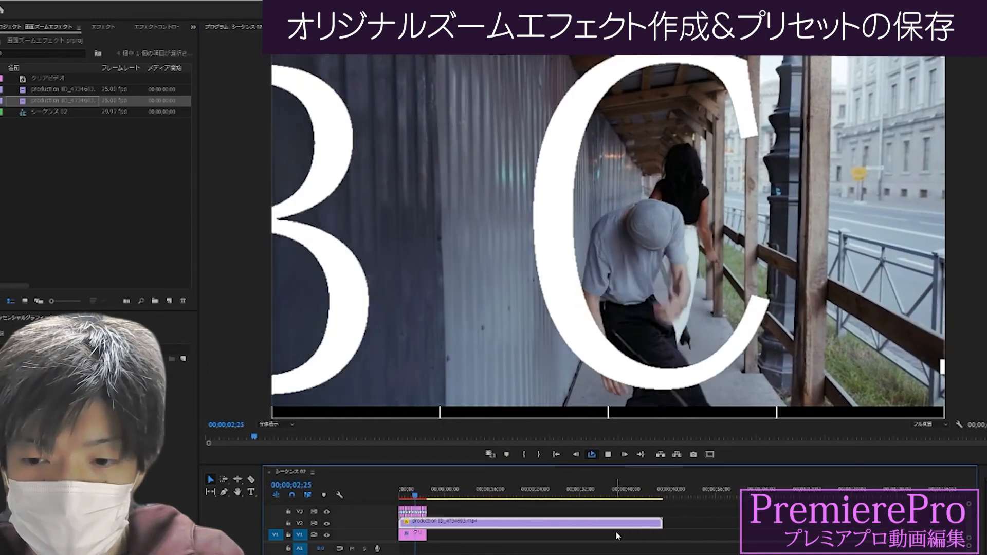
{"action": "left_click_drag", "start_coordinate": [661, 524], "coordinate": [389, 488]}
{"action": "key", "text": "equal"}
{"action": "left_click", "coordinate": [608, 454]}
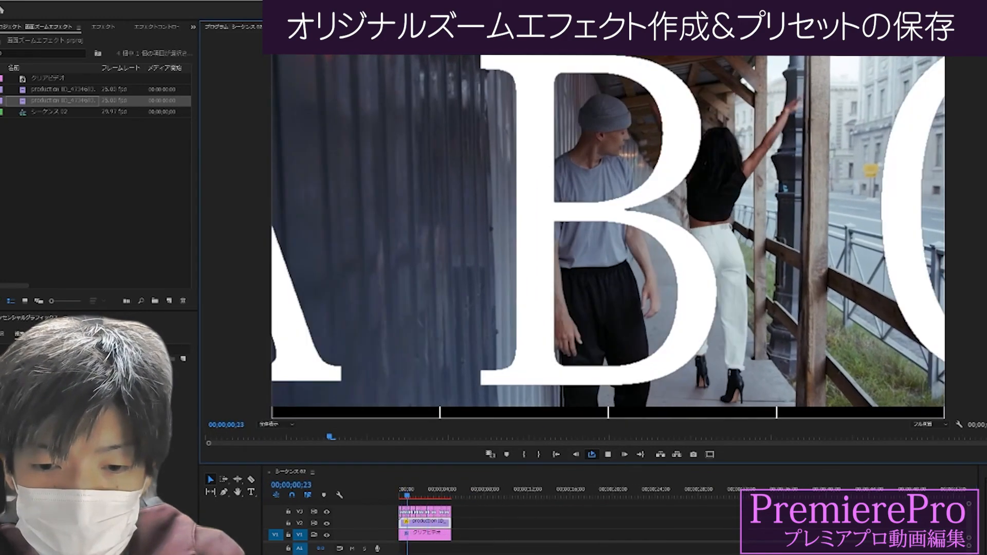
Cut the video clip on V2 into nine segments with the Razor tool at points along the five-second clip
{"action": "key", "text": "equal"}
{"action": "key", "text": "equal"}
{"action": "key", "text": "equal"}
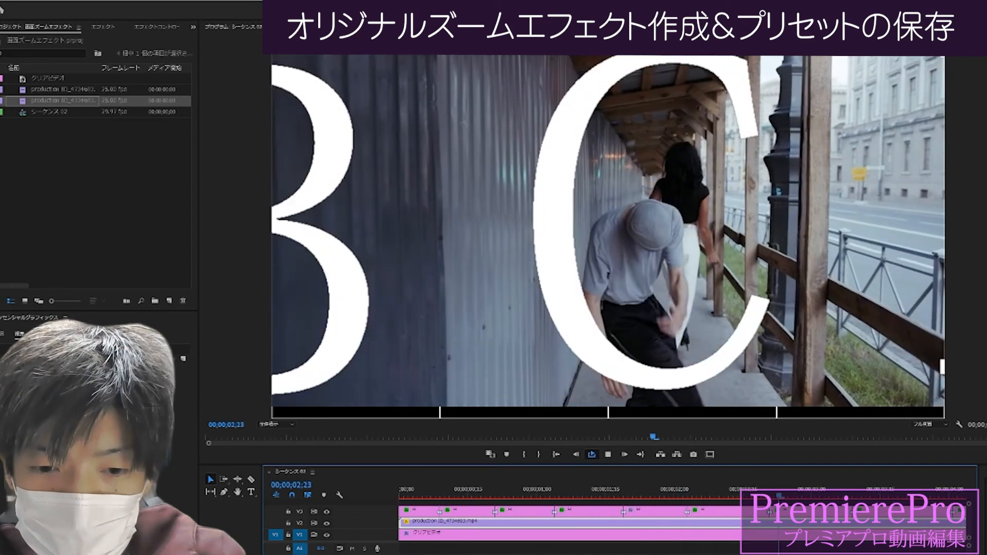
{"action": "key", "text": "minus"}
{"action": "key", "text": "minus"}
{"action": "key", "text": "minus"}
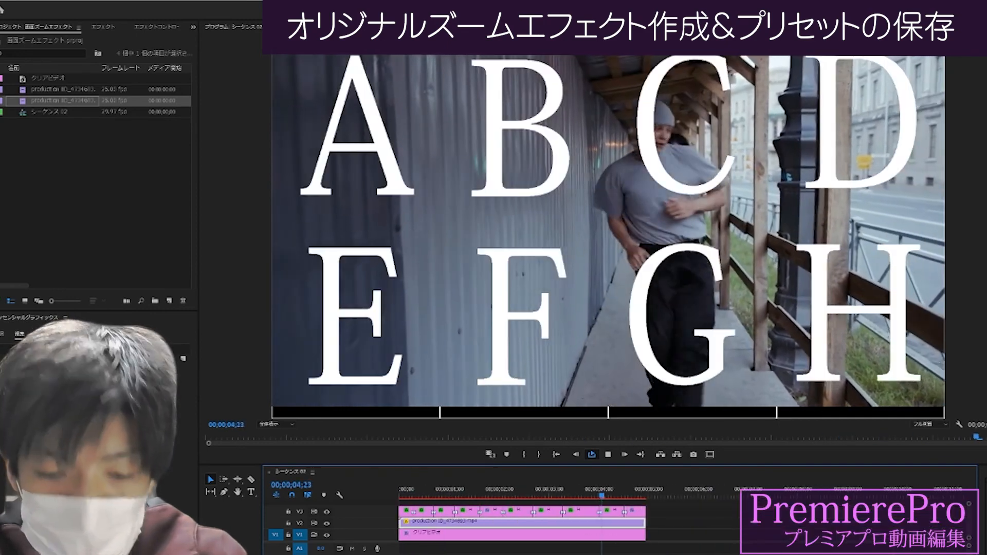
{"action": "key", "text": "c"}
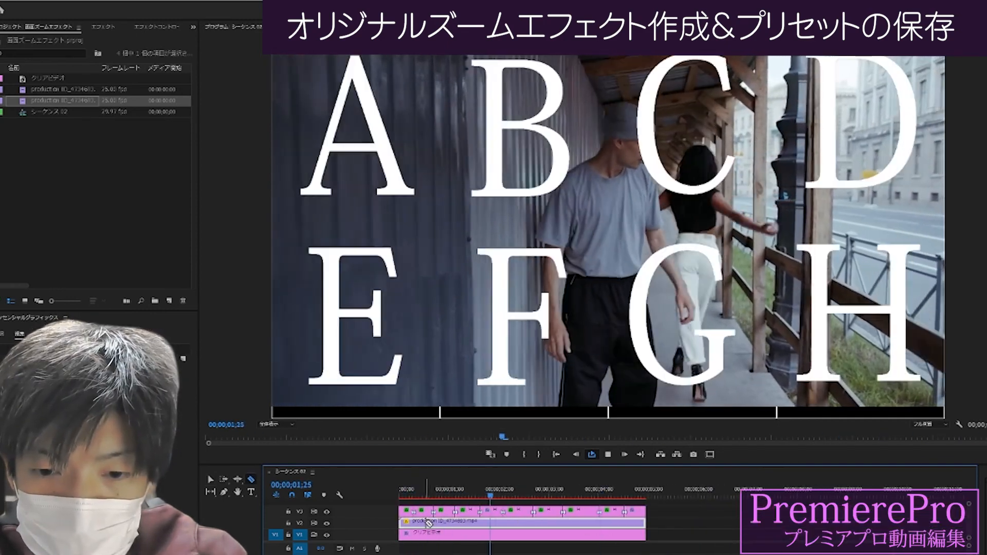
{"action": "left_click", "coordinate": [424, 524]}
{"action": "left_click", "coordinate": [448, 523]}
{"action": "left_click", "coordinate": [473, 523]}
{"action": "left_click", "coordinate": [491, 523]}
{"action": "left_click", "coordinate": [522, 523]}
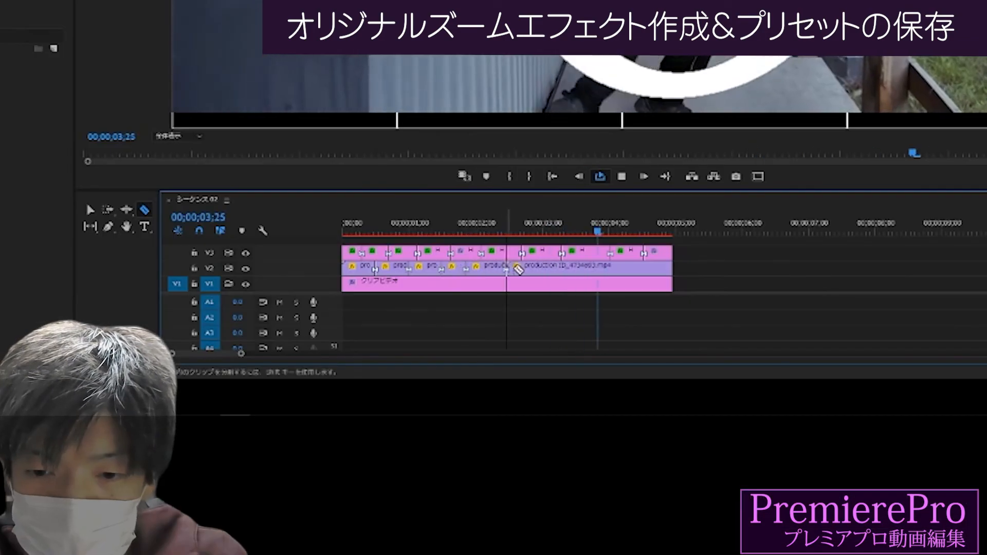
{"action": "left_click", "coordinate": [548, 524]}
{"action": "left_click", "coordinate": [591, 523]}
{"action": "left_click", "coordinate": [637, 266]}
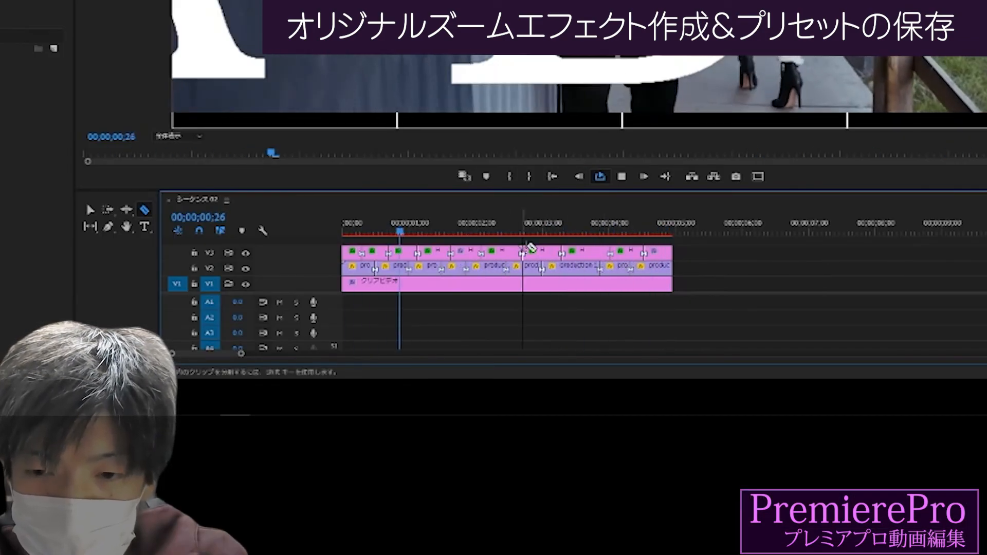
Stop playback and apply the 右上, 右下, 左上 and 左下のズーム presets in order to the first four video segments on V2
{"action": "left_click", "coordinate": [622, 180]}
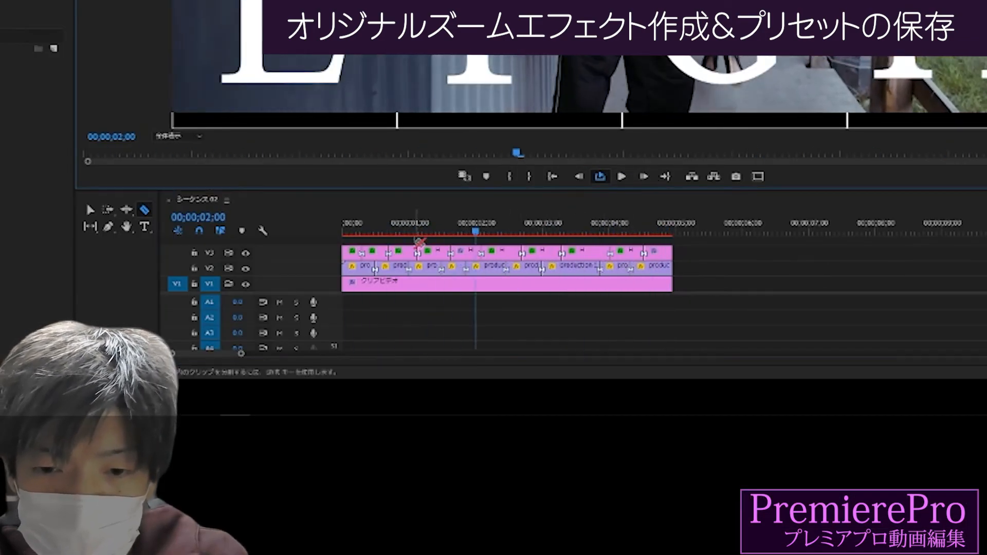
{"action": "left_click", "coordinate": [362, 229]}
{"action": "left_click_drag", "start_coordinate": [369, 227], "coordinate": [387, 231]}
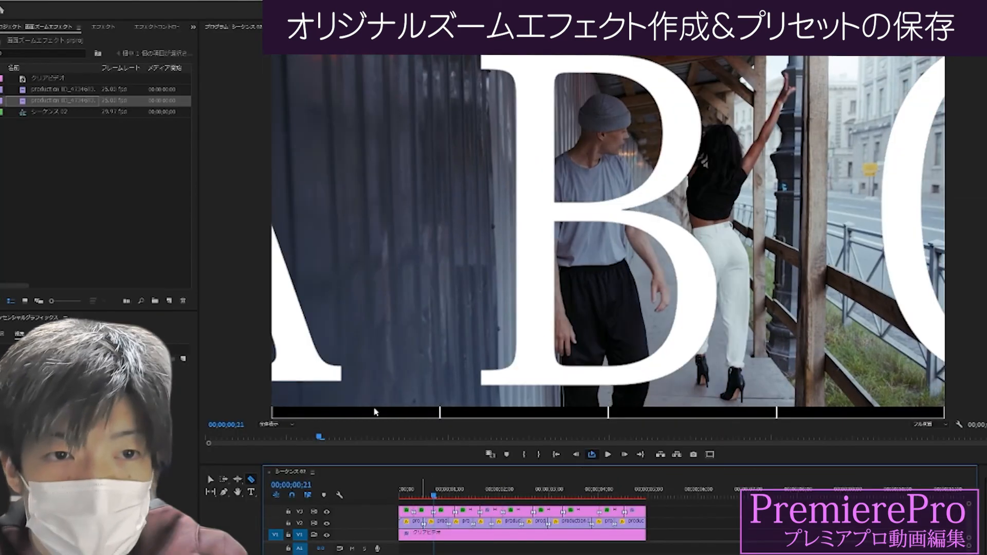
{"action": "left_click", "coordinate": [99, 28]}
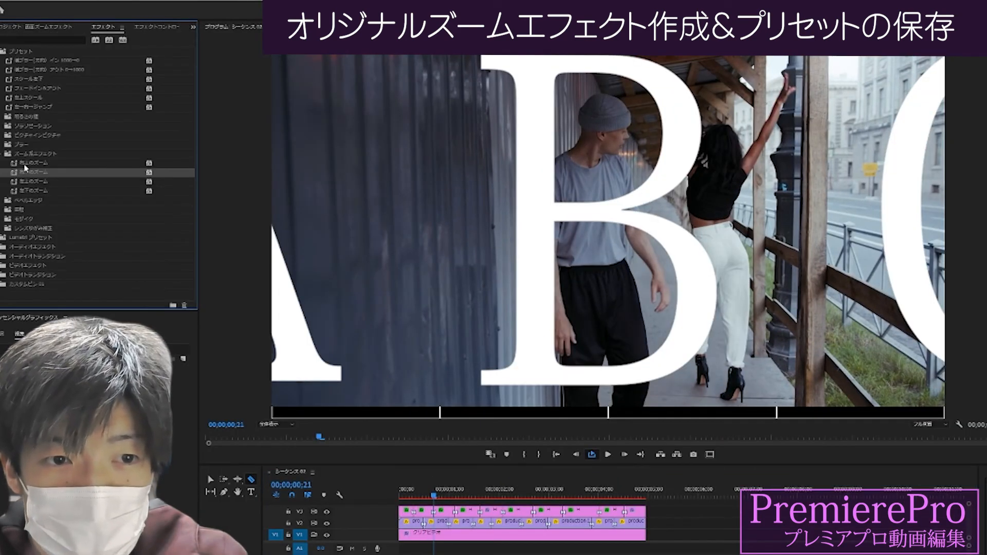
{"action": "left_click", "coordinate": [28, 165]}
{"action": "left_click_drag", "start_coordinate": [29, 174], "coordinate": [136, 219]}
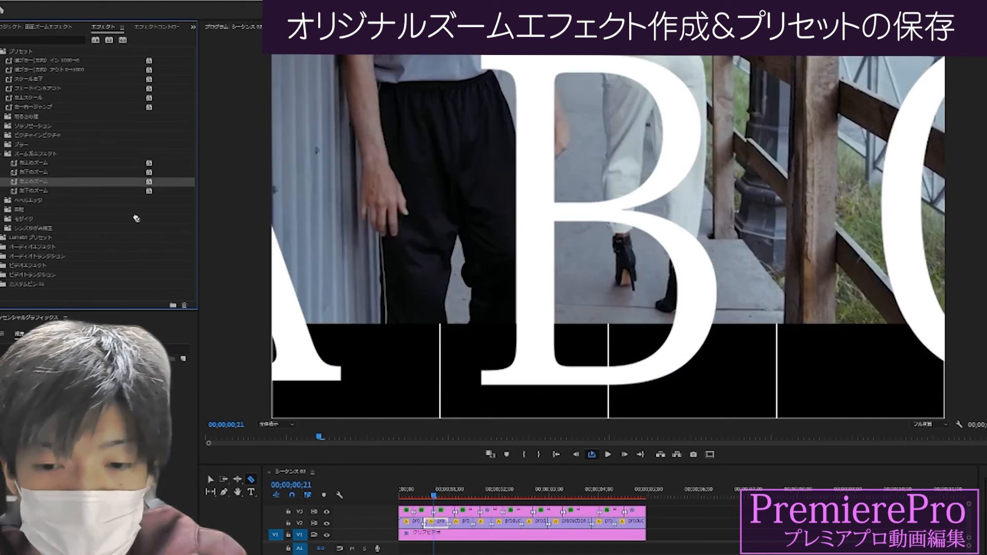
{"action": "left_click_drag", "start_coordinate": [40, 193], "coordinate": [447, 479]}
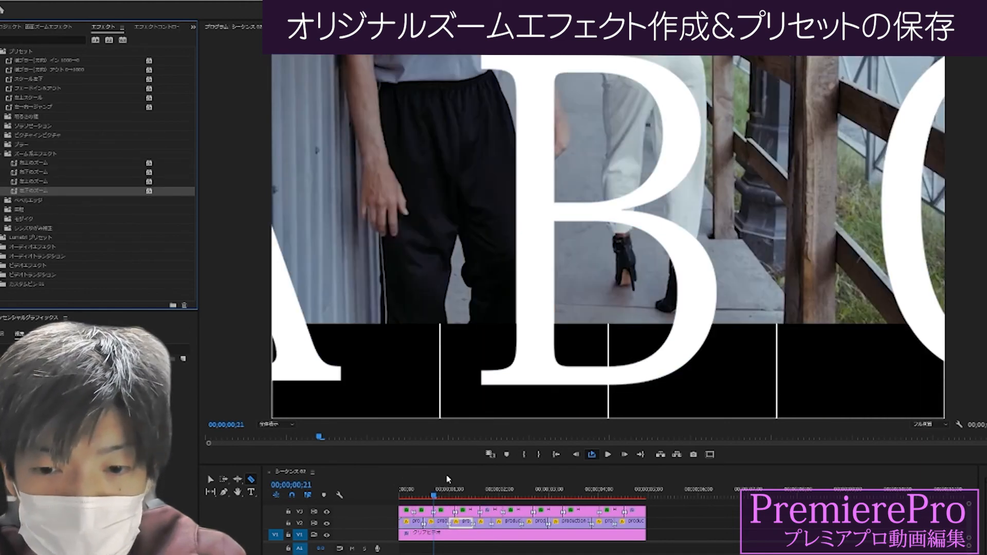
{"action": "left_click_drag", "start_coordinate": [480, 523], "coordinate": [480, 523]}
Apply 右上, 右下 and 左上のズーム to video segments five to seven, 左下 to the ninth and 右上 to the eighth, and preview from the start
{"action": "left_click", "coordinate": [30, 164]}
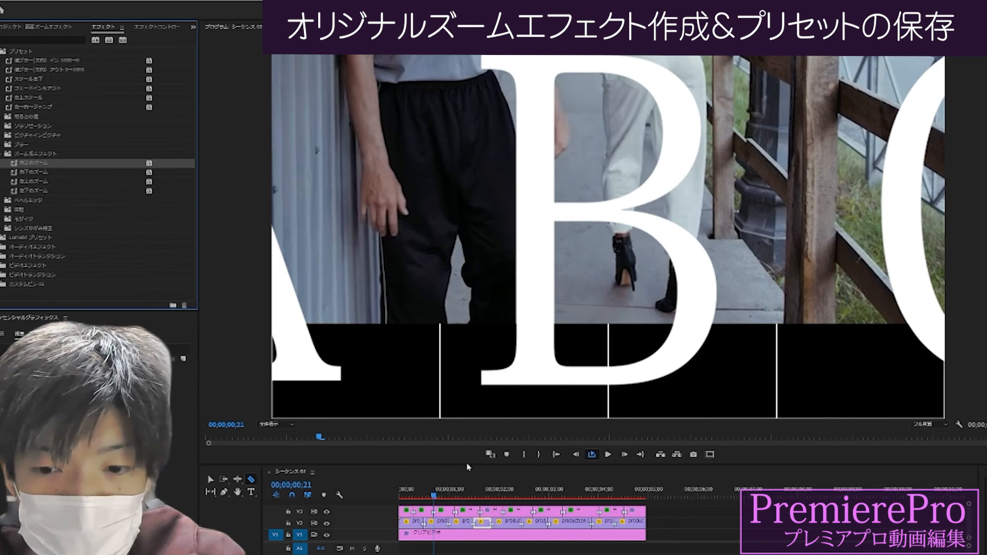
{"action": "left_click_drag", "start_coordinate": [36, 172], "coordinate": [302, 323]}
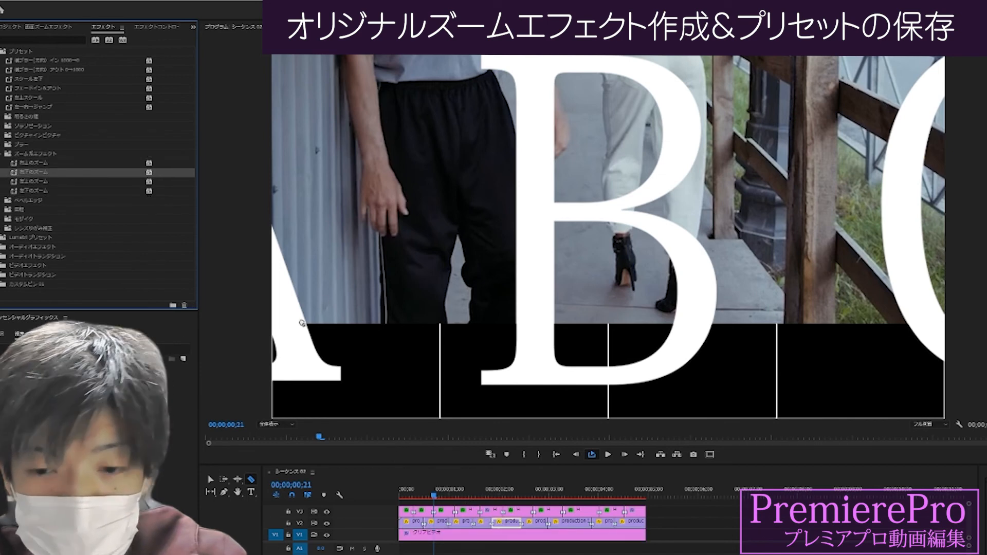
{"action": "left_click_drag", "start_coordinate": [516, 517], "coordinate": [524, 524]}
{"action": "left_click_drag", "start_coordinate": [31, 181], "coordinate": [472, 451]}
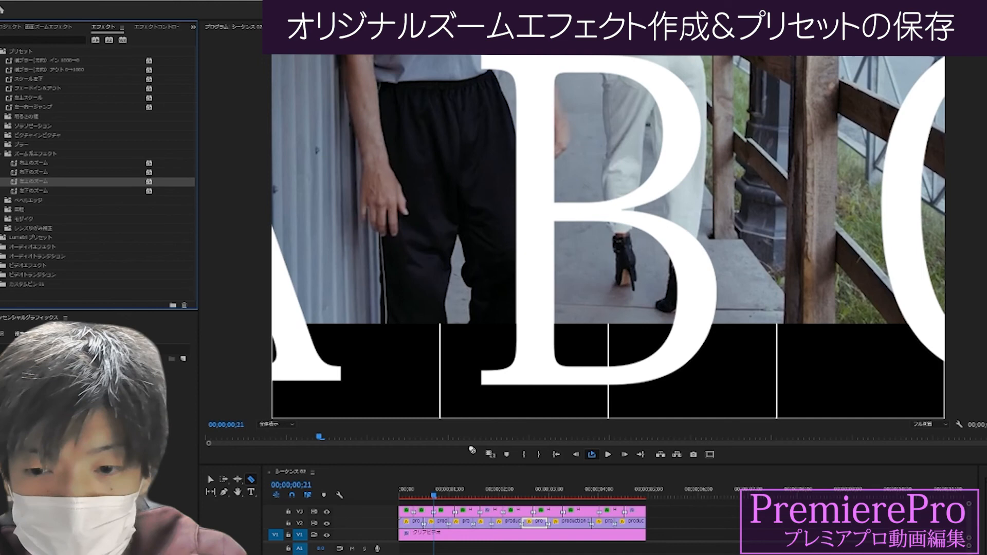
{"action": "left_click_drag", "start_coordinate": [565, 519], "coordinate": [567, 520]}
{"action": "left_click_drag", "start_coordinate": [38, 189], "coordinate": [123, 227]}
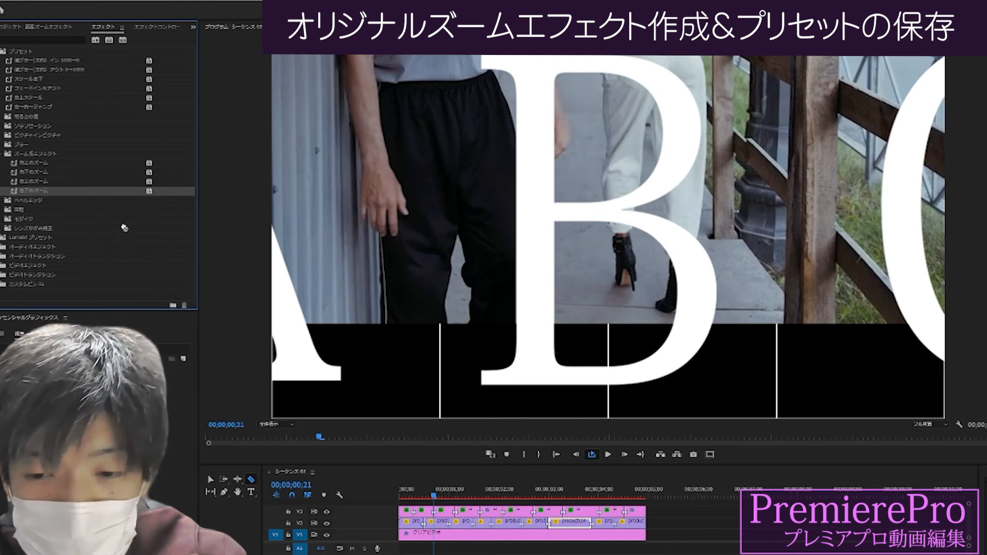
{"action": "left_click_drag", "start_coordinate": [622, 523], "coordinate": [623, 523]}
{"action": "left_click_drag", "start_coordinate": [37, 161], "coordinate": [507, 394]}
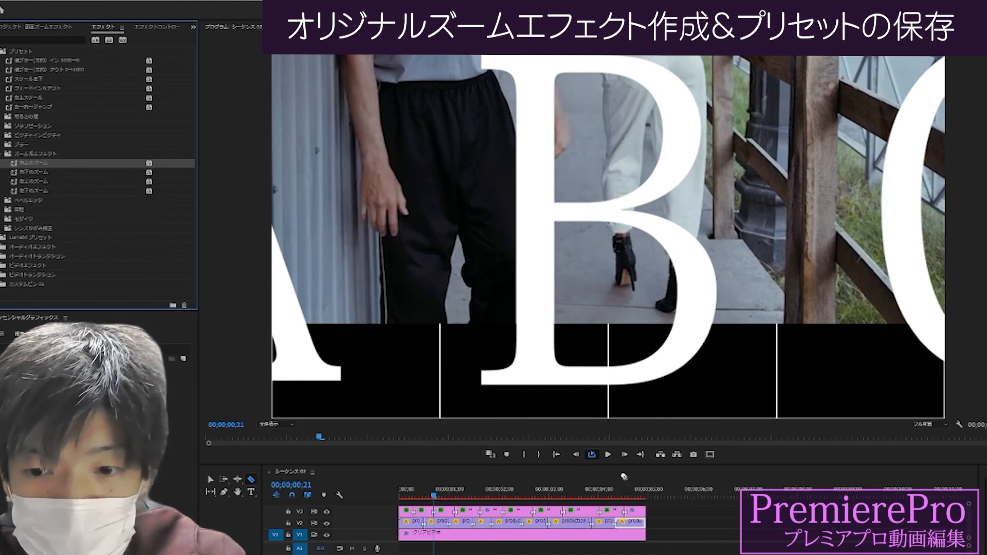
{"action": "key", "text": "Home"}
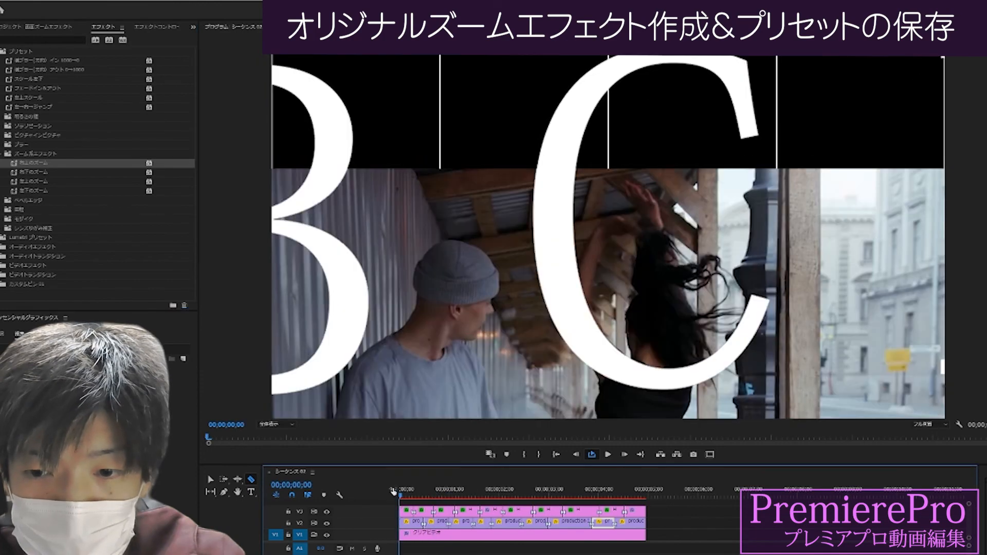
{"action": "left_click", "coordinate": [608, 454]}
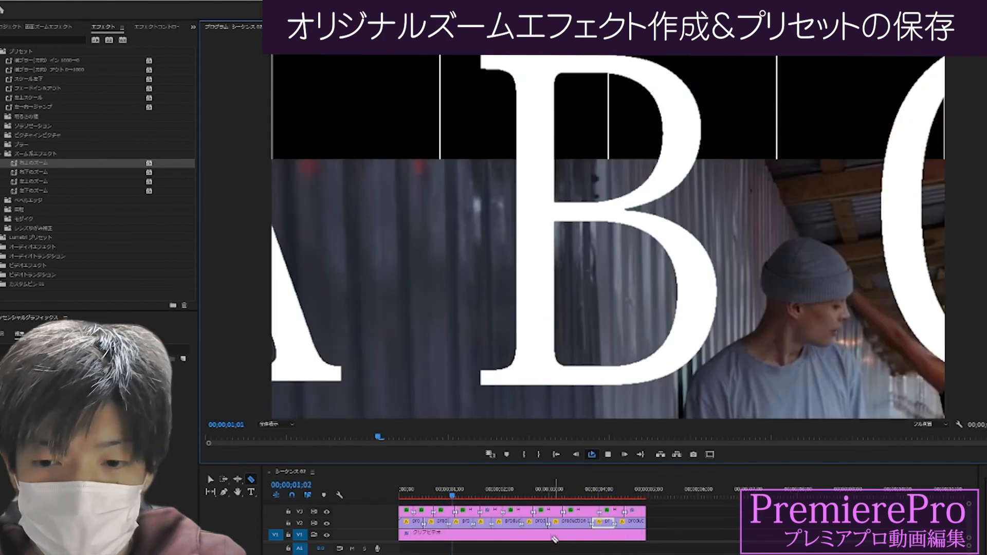
Remove the motion, opacity and time remapping attributes from the seventh video segment on V2 and fit that segment to the frame size
{"action": "right_click", "coordinate": [567, 522]}
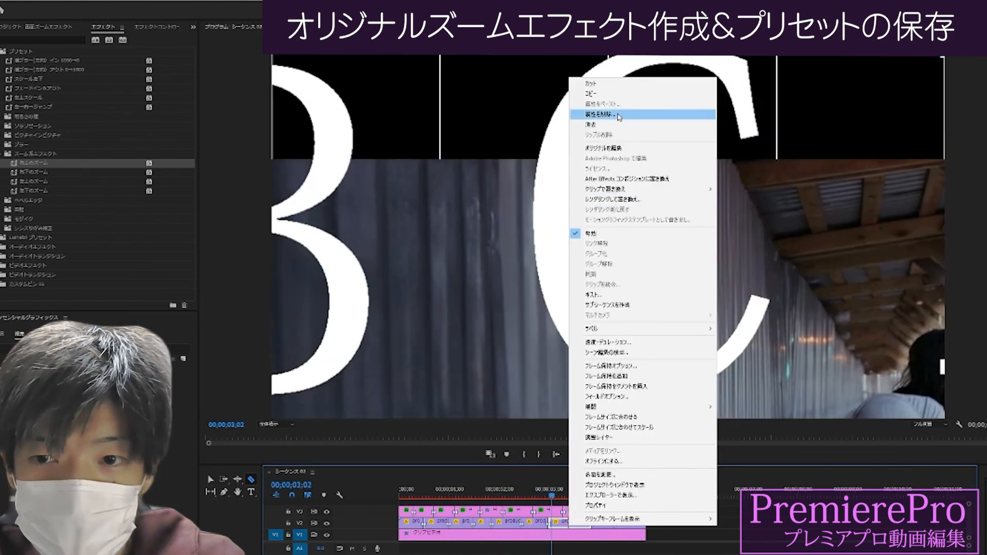
{"action": "left_click", "coordinate": [619, 115]}
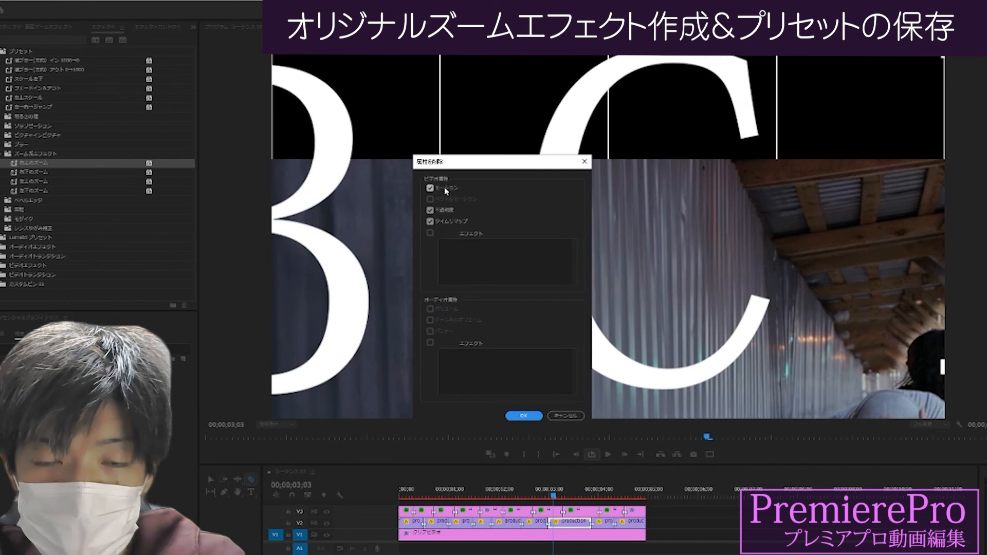
{"action": "left_click", "coordinate": [523, 416]}
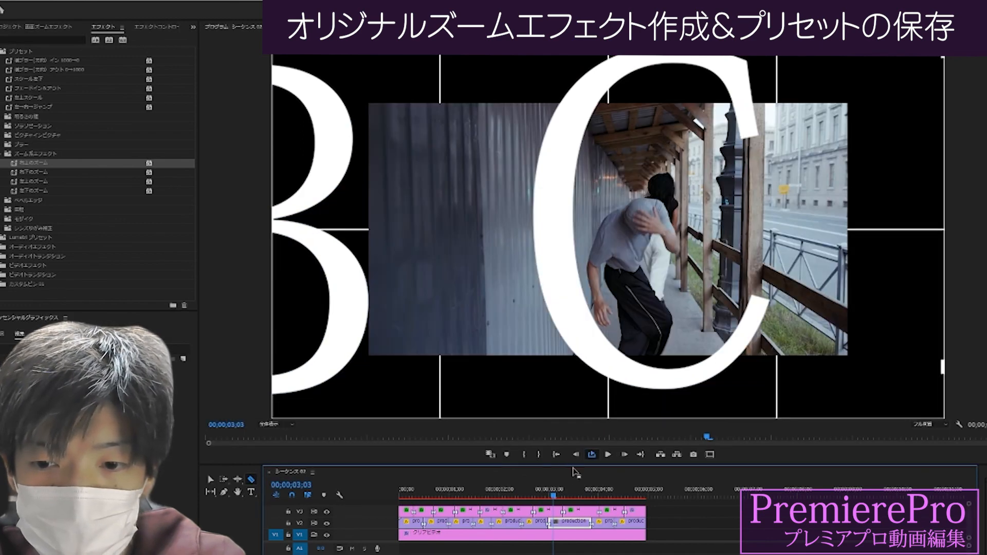
{"action": "left_click", "coordinate": [607, 455]}
{"action": "right_click", "coordinate": [585, 525]}
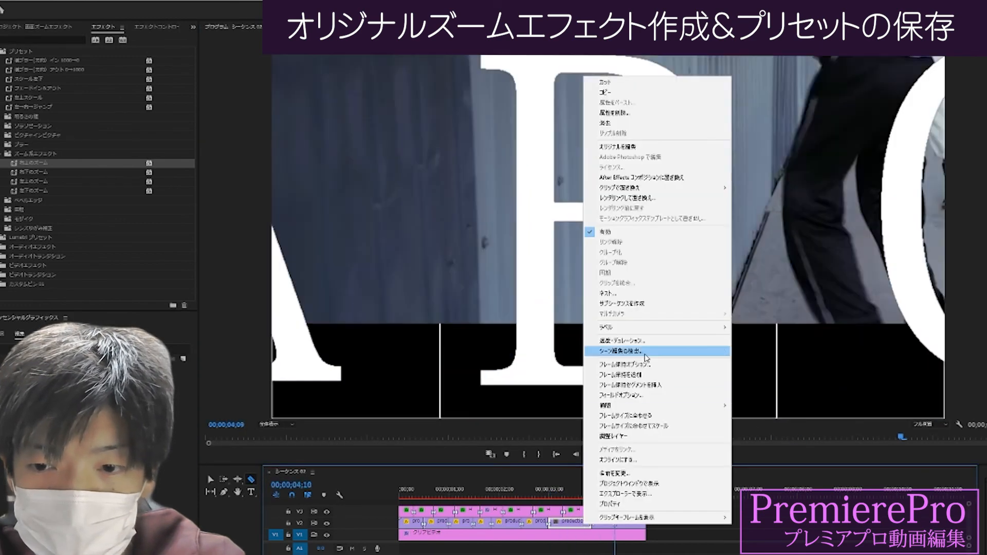
{"action": "left_click", "coordinate": [652, 419]}
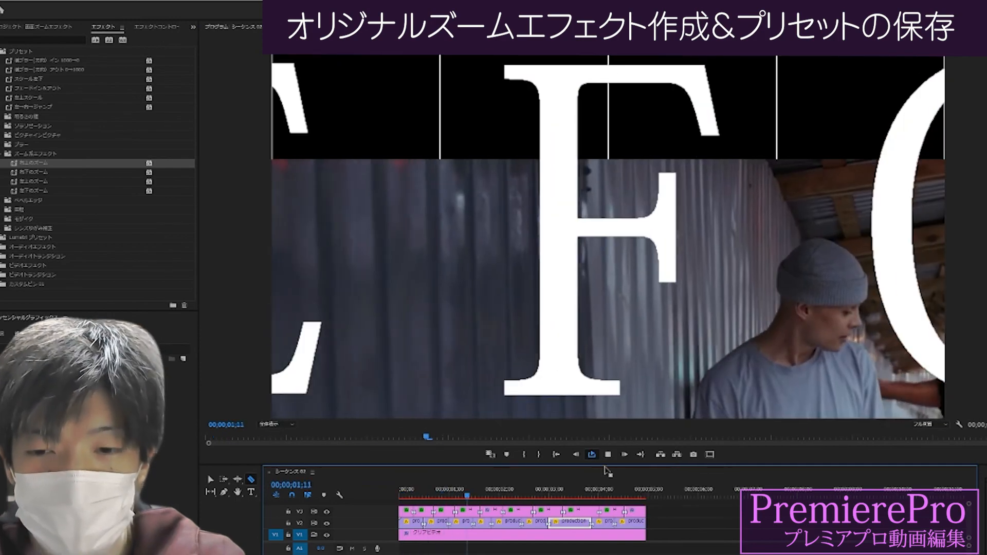